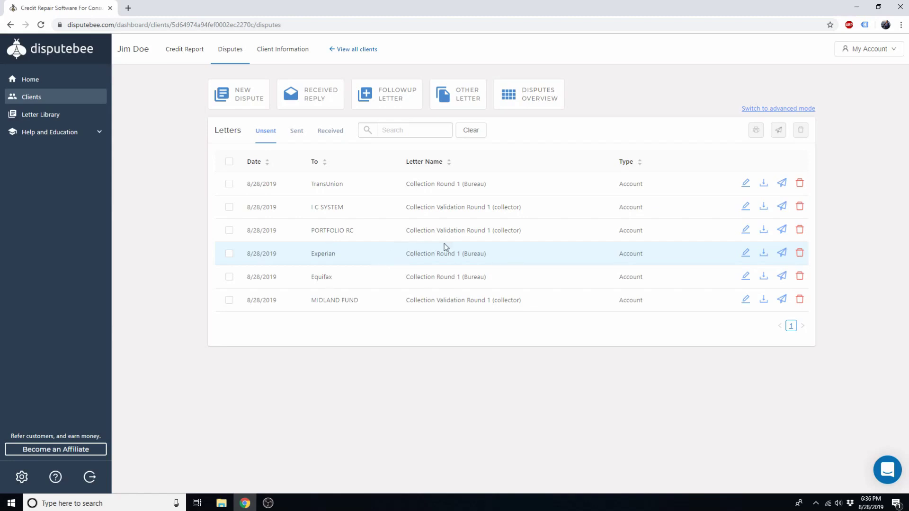
# Step: Download the TransUnion Collection Round 1 (Bureau) letter as a PDF and review its contents
pyautogui.click(764, 185)
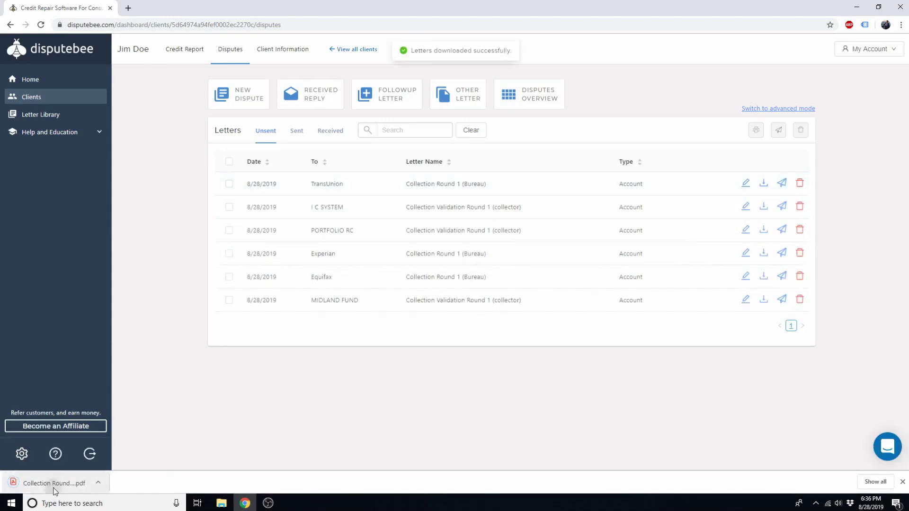
pyautogui.click(53, 488)
pyautogui.scroll(-3, 328, 186)
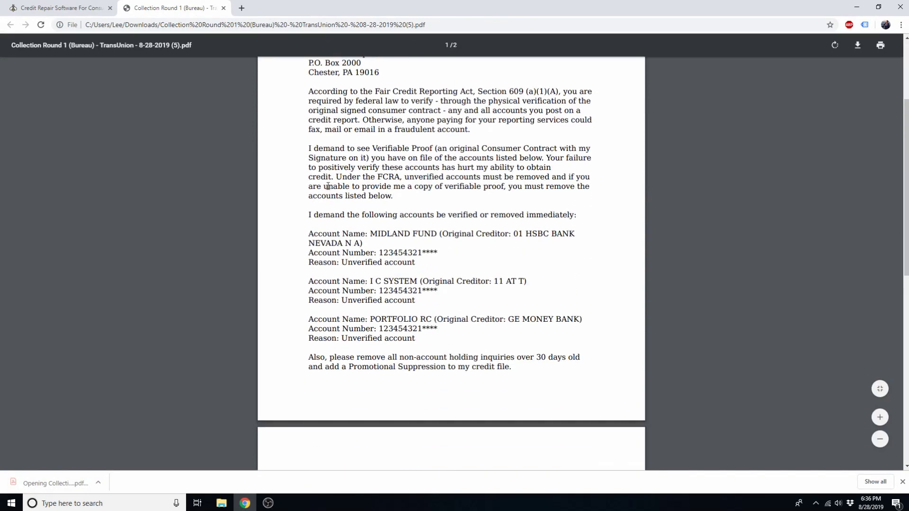
pyautogui.click(223, 7)
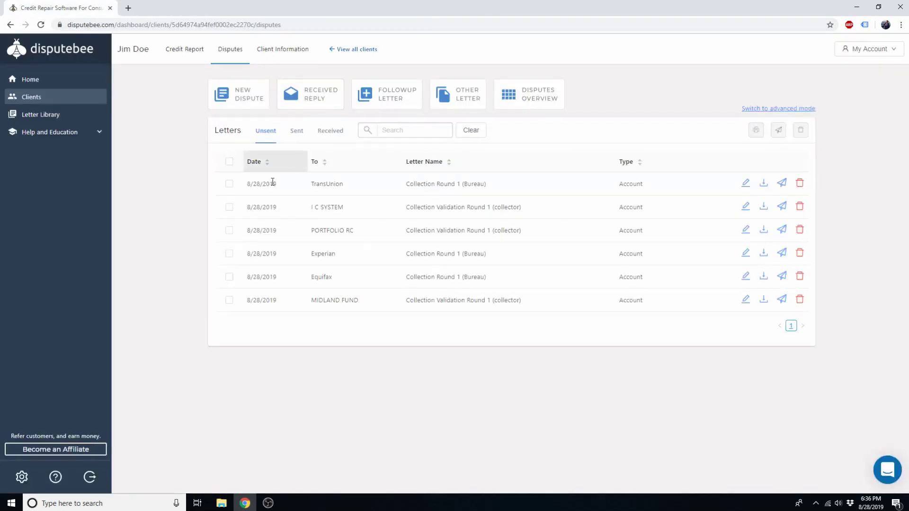
# Step: Download all unsent letters together as a single PDF, skim through the file, and clear the letter selection
pyautogui.click(229, 161)
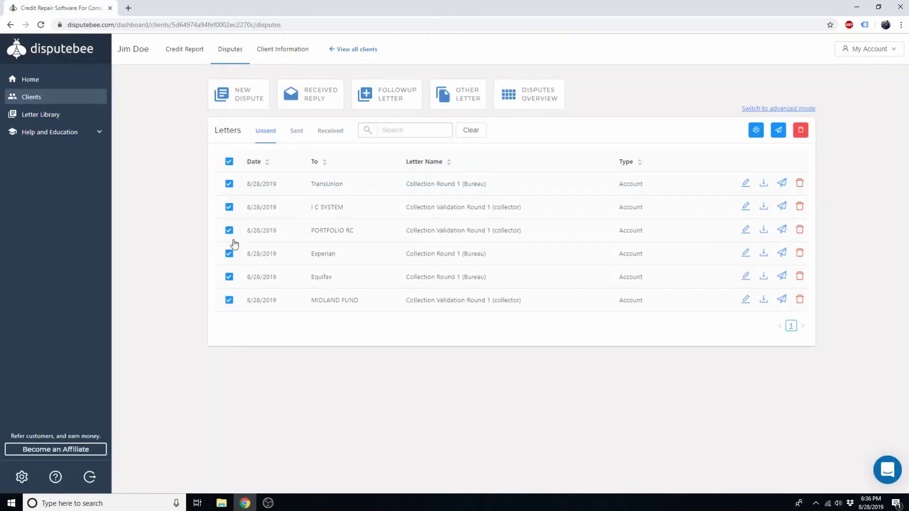
pyautogui.click(756, 130)
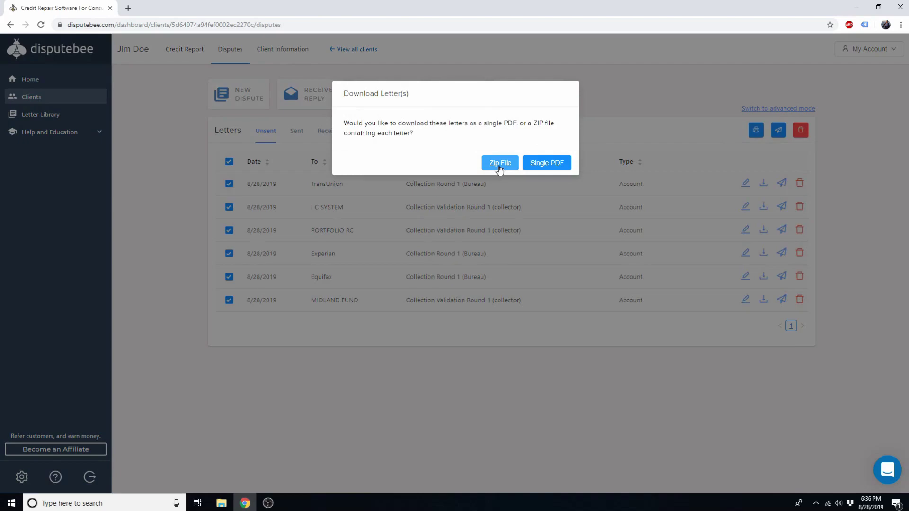
pyautogui.click(538, 164)
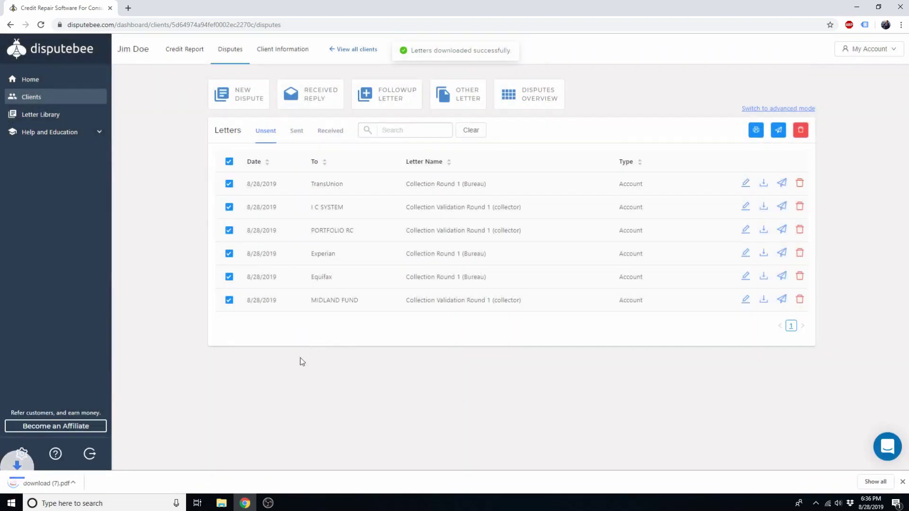
pyautogui.click(48, 483)
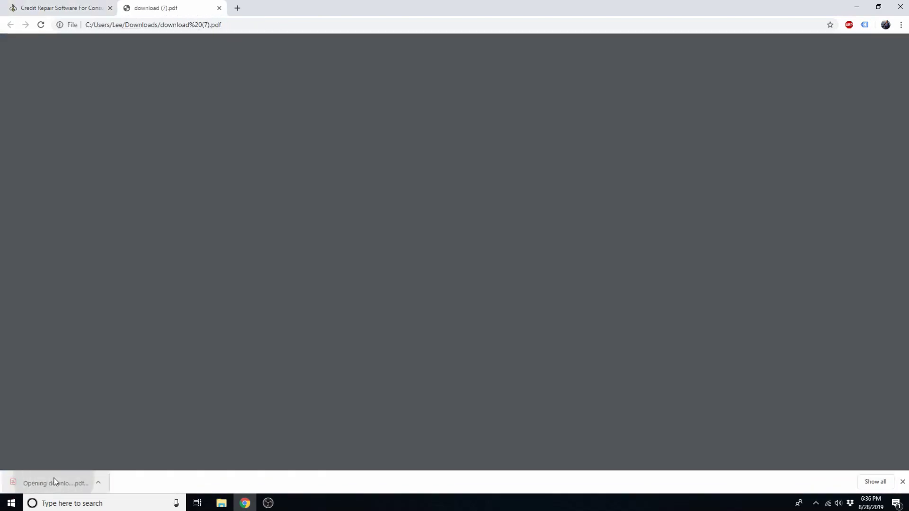
pyautogui.scroll(-14, 415, 244)
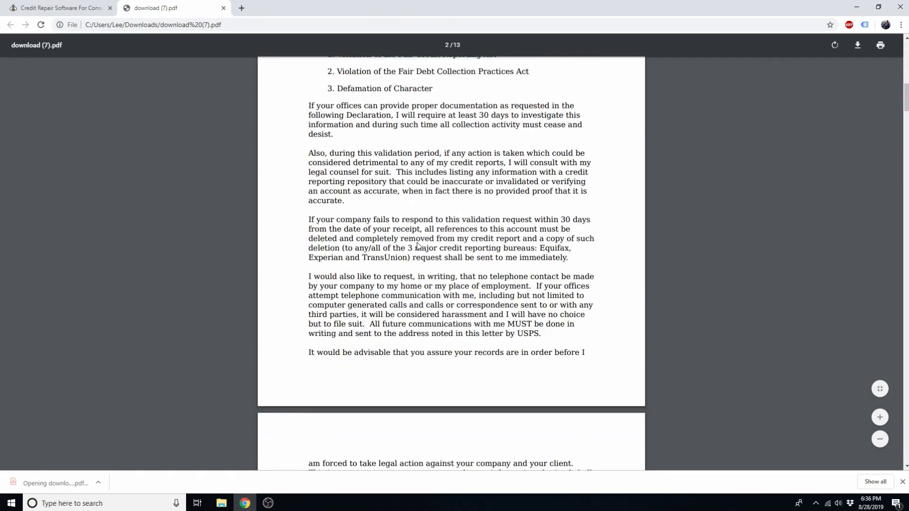
pyautogui.click(223, 8)
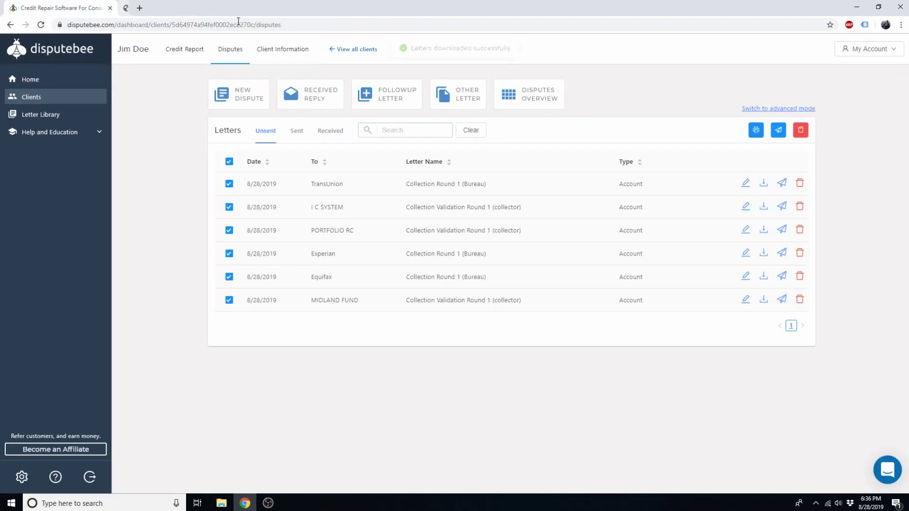
pyautogui.click(230, 162)
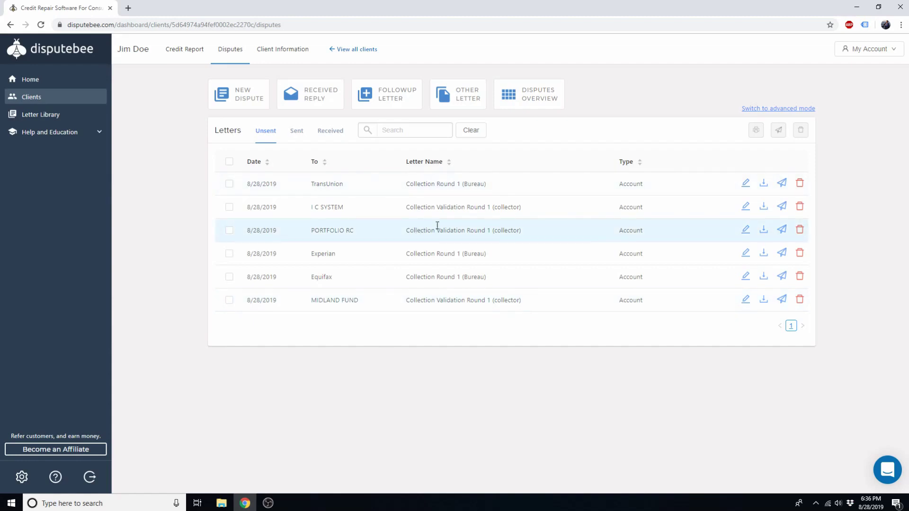
# Step: Mark the TransUnion letter as sent on its own, and mark all remaining unsent letters as sent in bulk
pyautogui.click(783, 184)
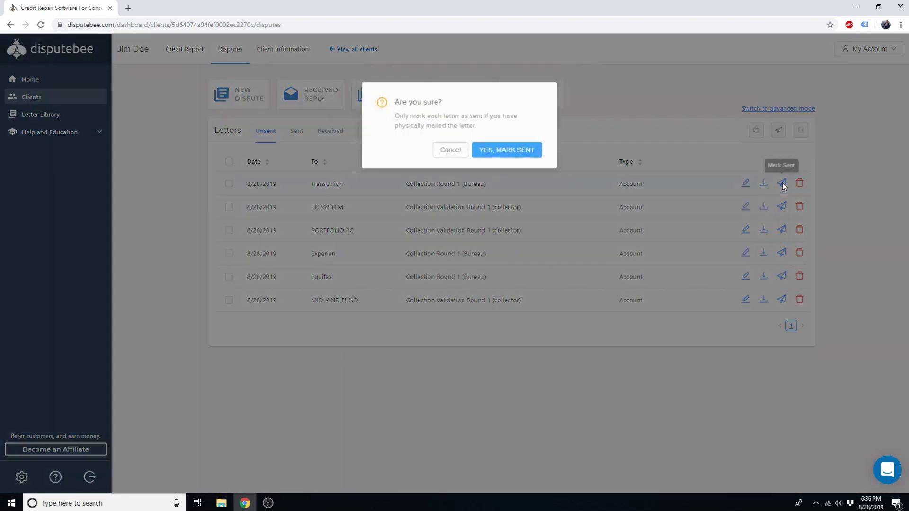
pyautogui.click(518, 150)
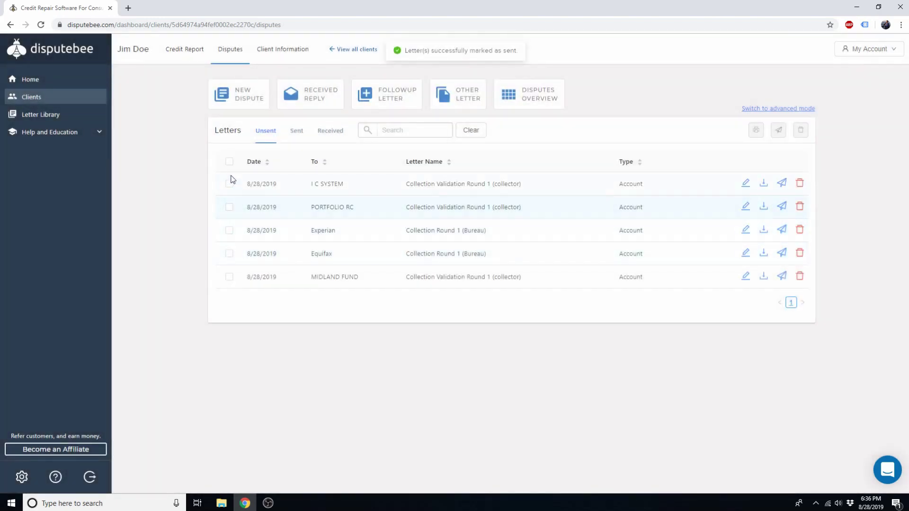
pyautogui.click(229, 161)
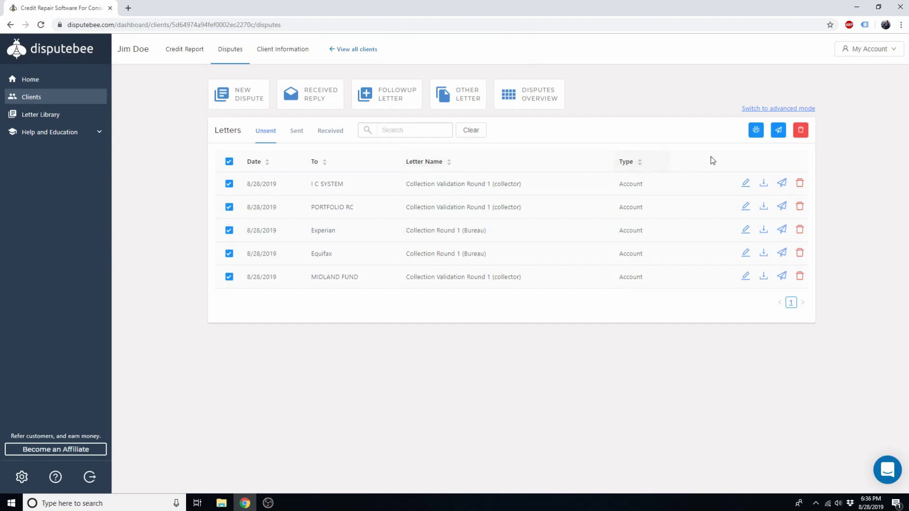
pyautogui.click(777, 133)
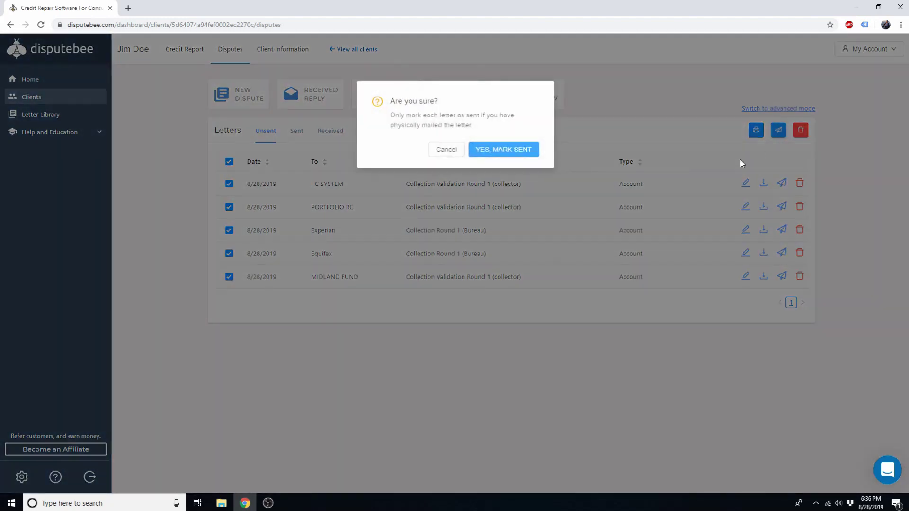
pyautogui.click(509, 150)
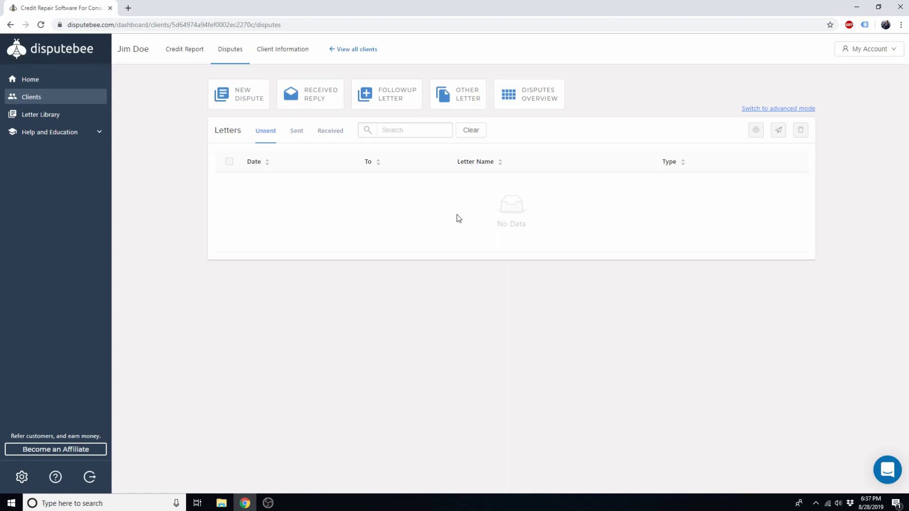
# Step: Record a received reply from TransUnion to Collection Round 1 (Bureau), with the PORTFOLIO RC account as successfully deleted
pyautogui.click(312, 110)
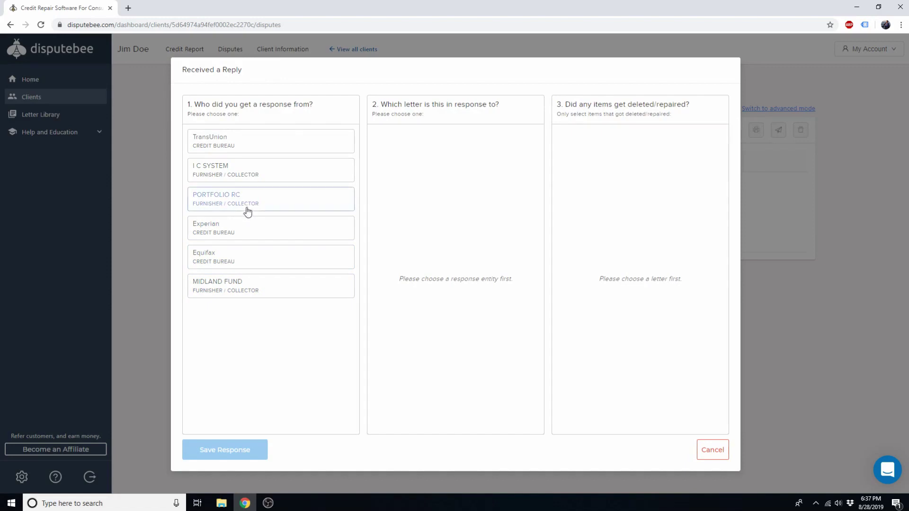
pyautogui.click(230, 145)
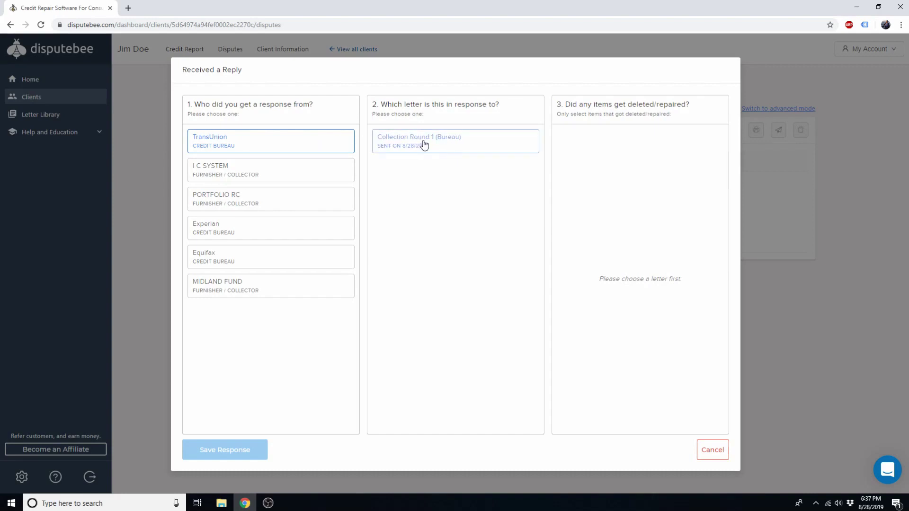
pyautogui.click(472, 145)
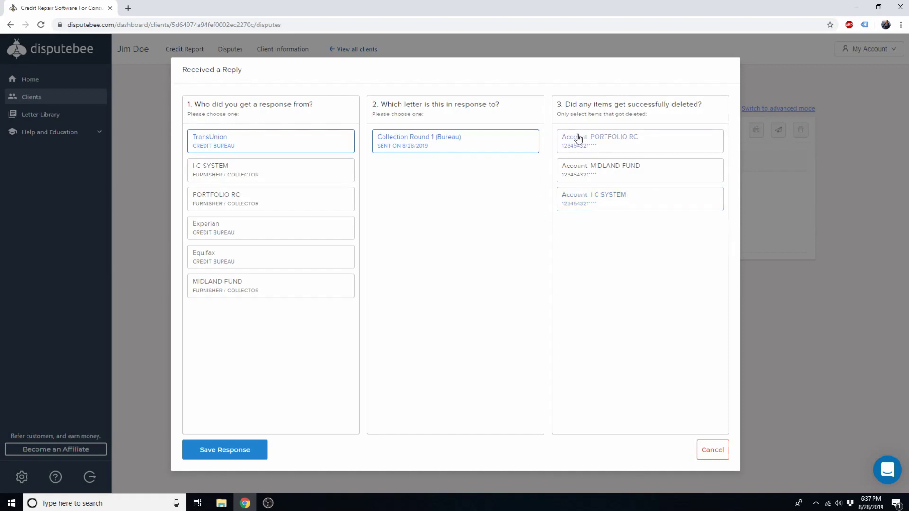
pyautogui.click(620, 146)
pyautogui.click(625, 146)
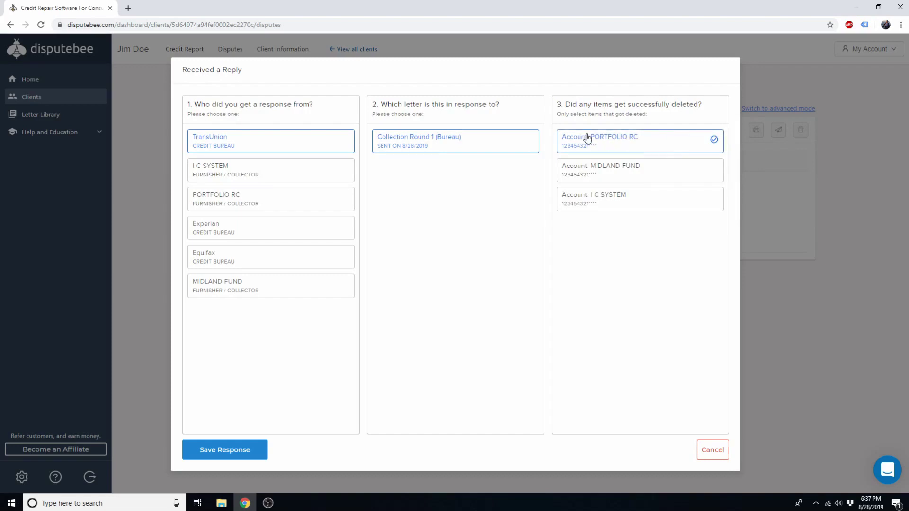
pyautogui.click(226, 450)
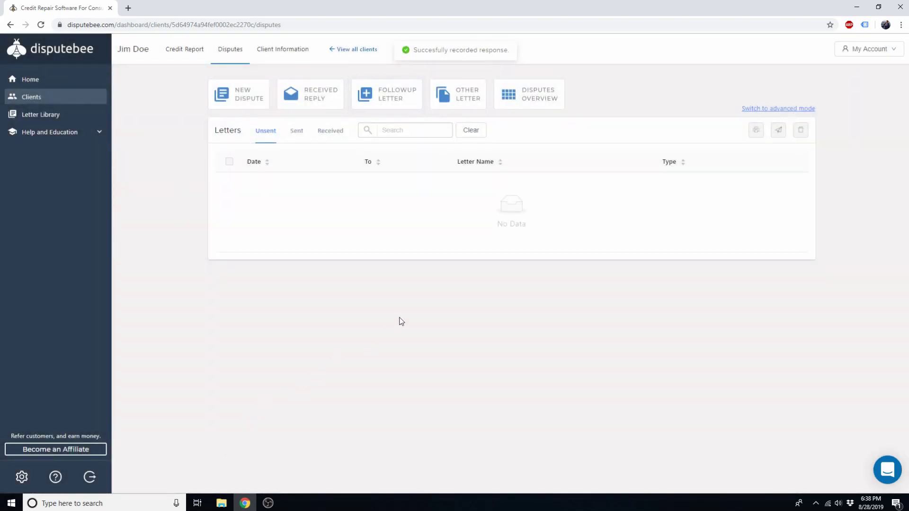
# Step: Check the PORTFOLIO RC account's status in the disputes overview and return to the letters list
pyautogui.click(534, 100)
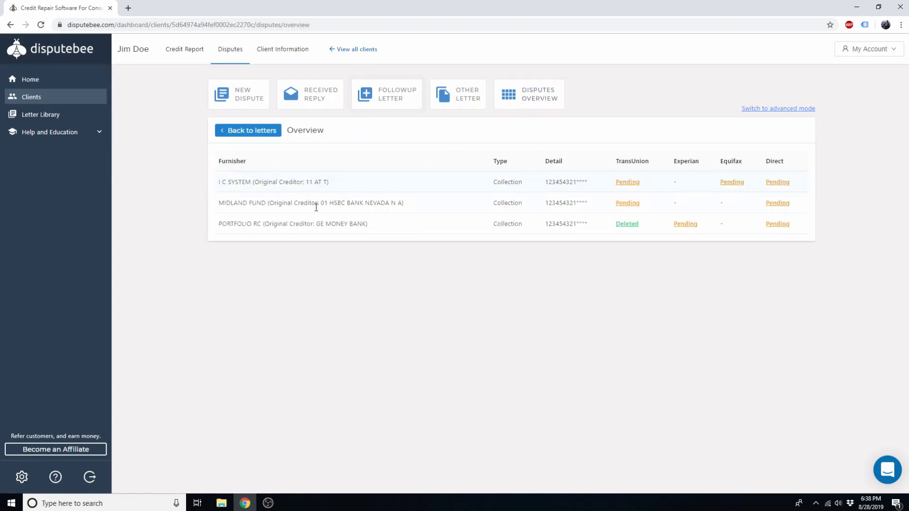
pyautogui.moveTo(221, 224); pyautogui.dragTo(370, 224)
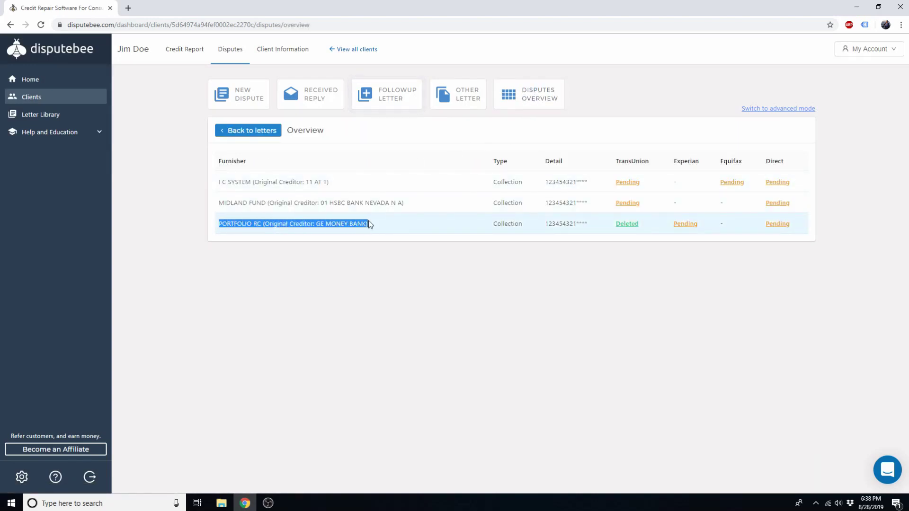
pyautogui.click(412, 225)
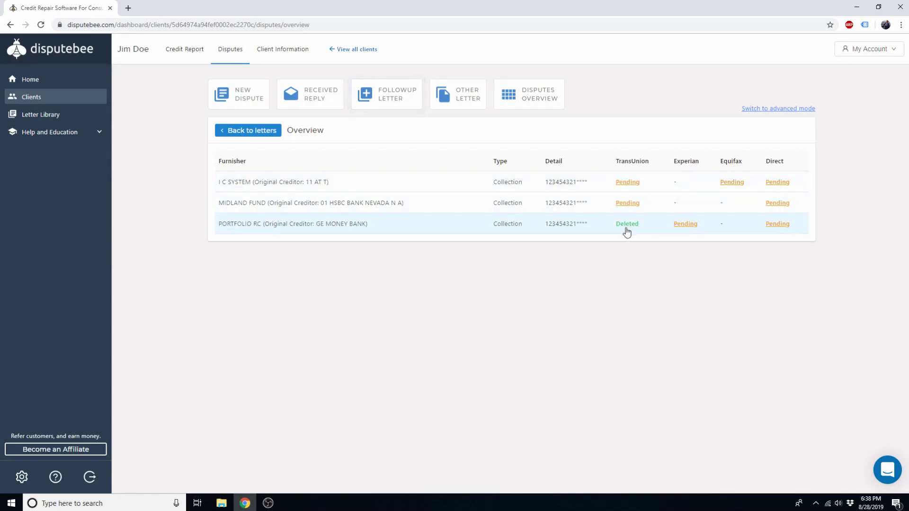
pyautogui.click(260, 132)
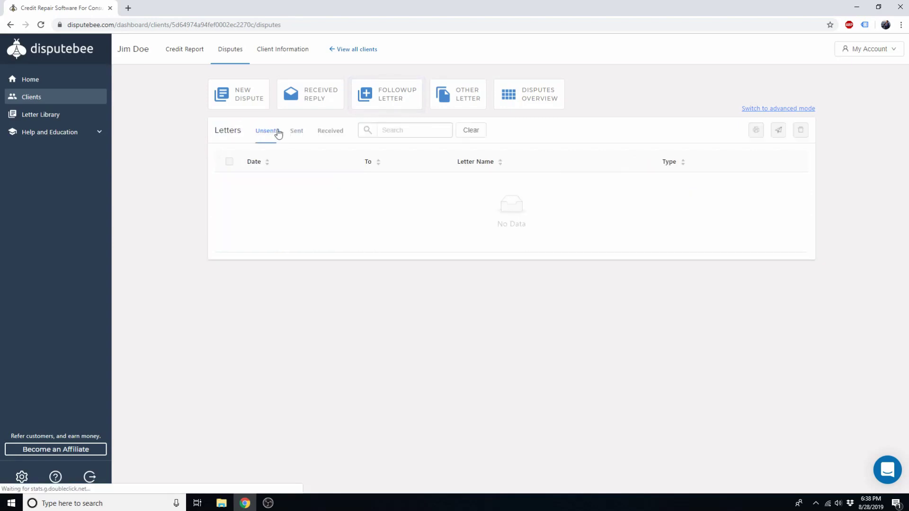
# Step: Create the Collection Round 2 (bureau) follow-up letter to TransUnion
pyautogui.click(389, 110)
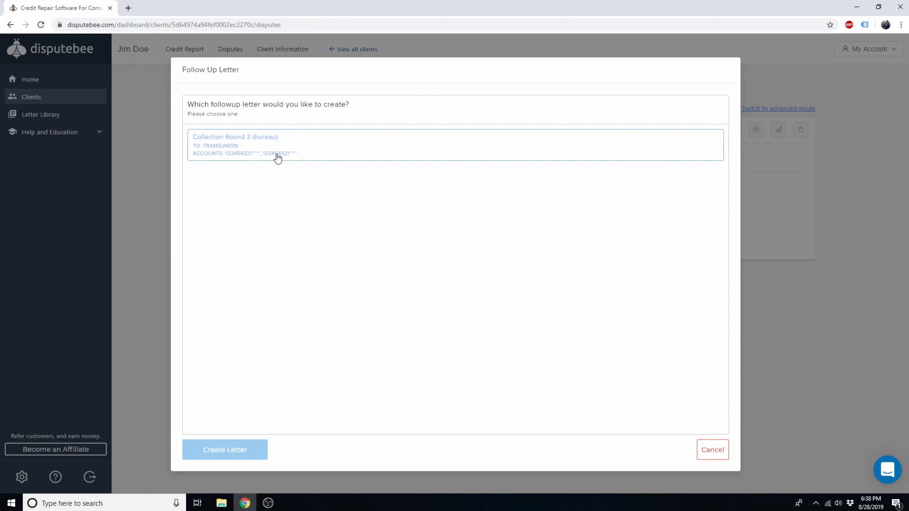
pyautogui.click(258, 150)
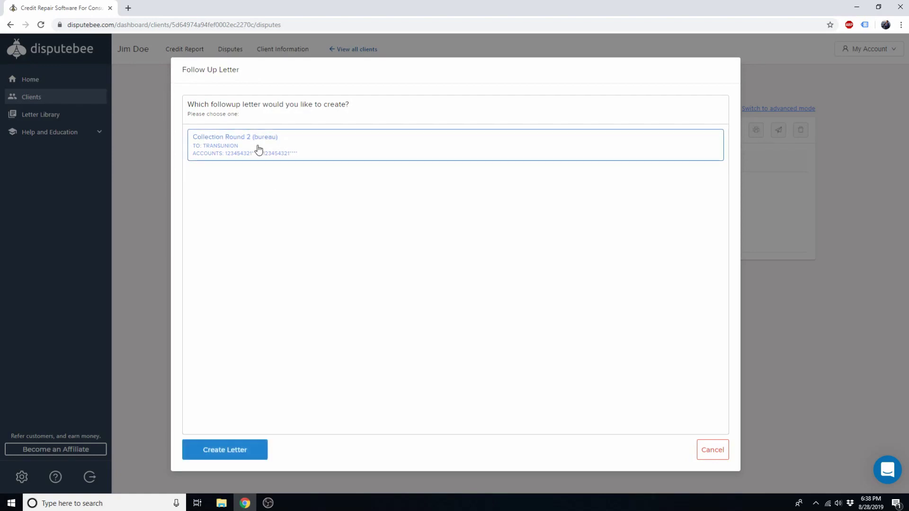
pyautogui.click(235, 448)
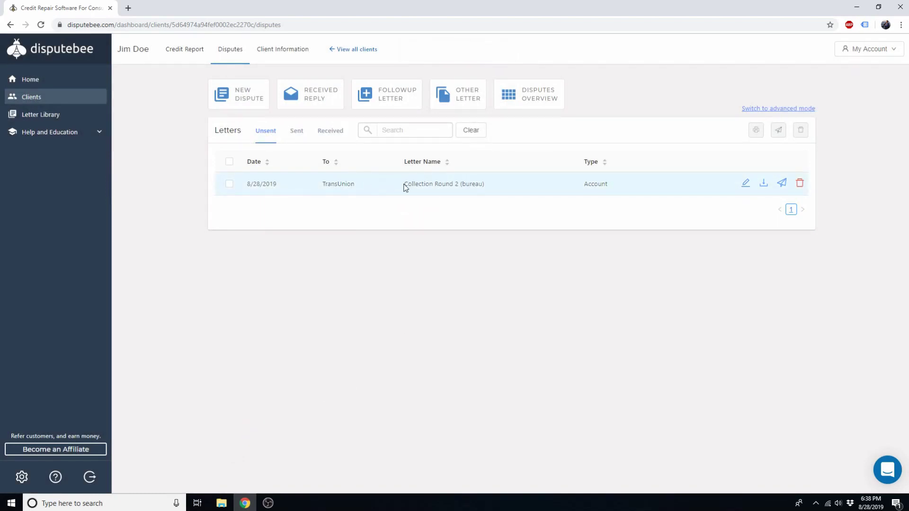
pyautogui.moveTo(407, 184); pyautogui.dragTo(480, 183)
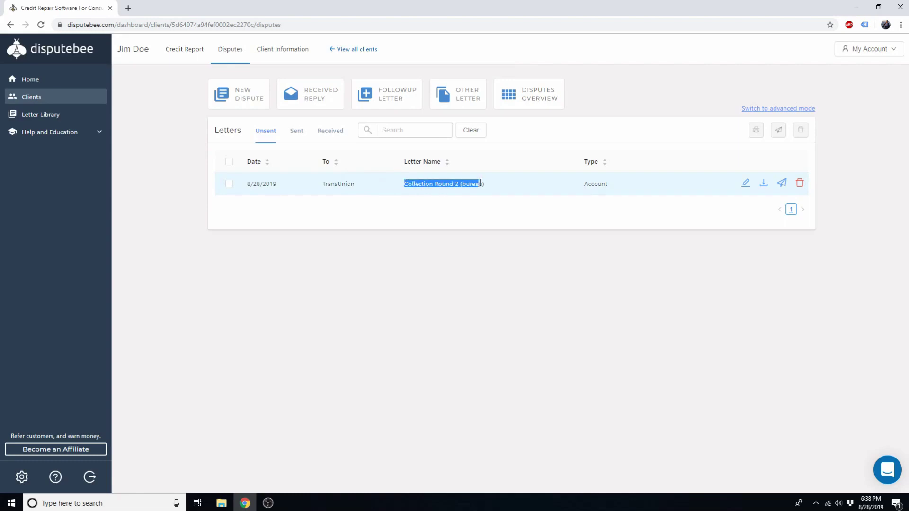
pyautogui.click(477, 184)
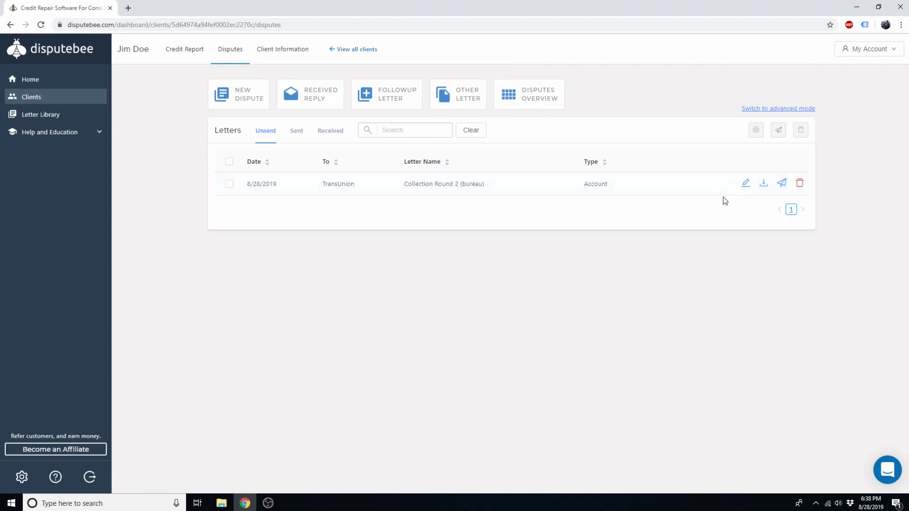
# Step: Open the Collection Round 2 (bureau) letter for editing and review its client details, body text and listed accounts
pyautogui.click(746, 185)
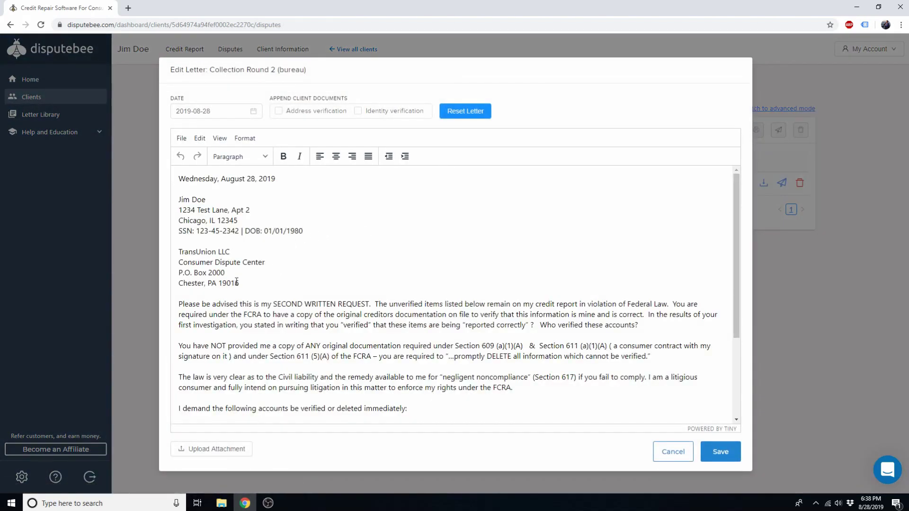
pyautogui.moveTo(304, 231); pyautogui.dragTo(179, 201)
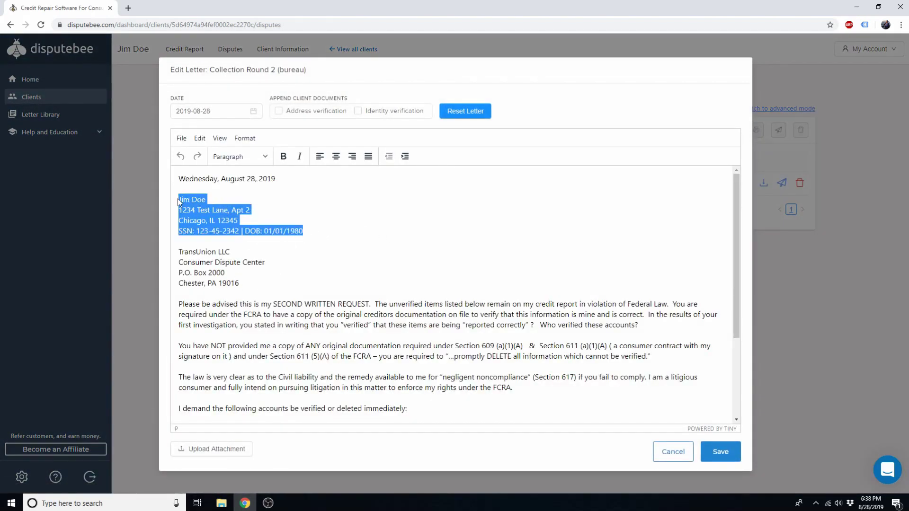
pyautogui.click(297, 212)
pyautogui.scroll(-3, 327, 272)
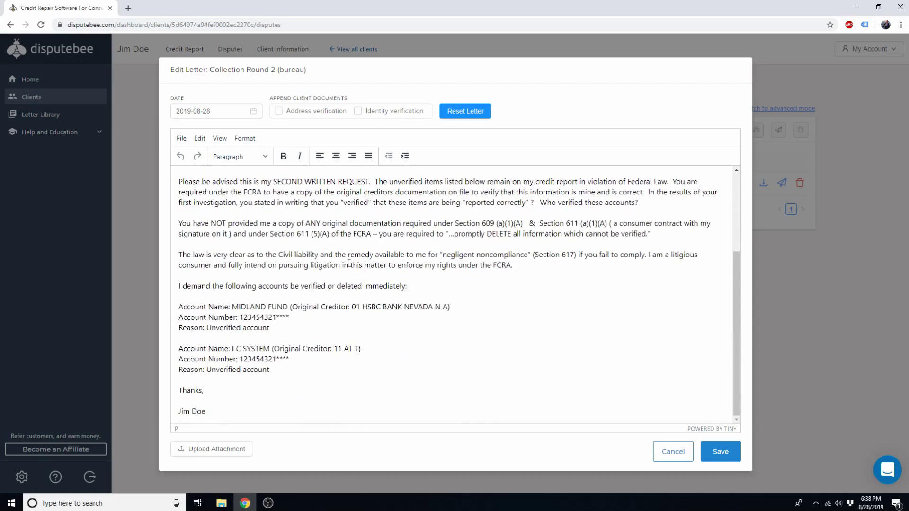
pyautogui.scroll(2, 356, 255)
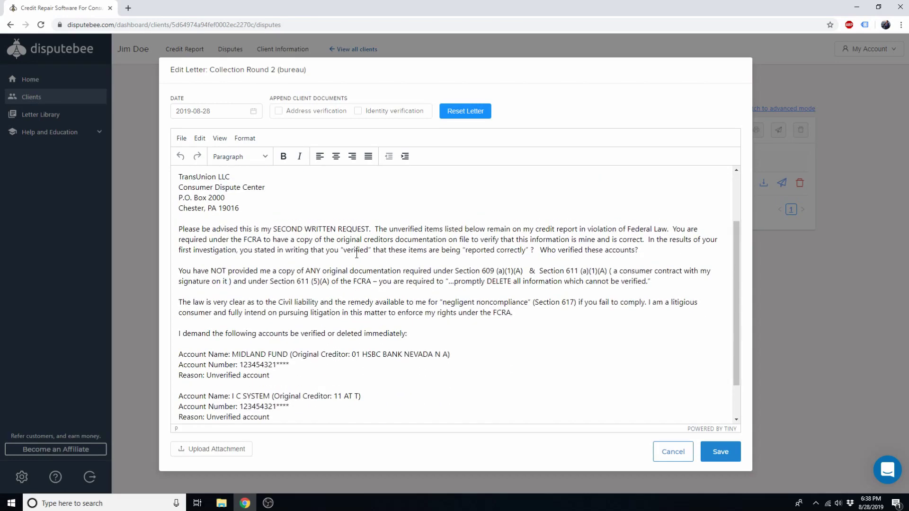
pyautogui.scroll(-2, 278, 330)
pyautogui.moveTo(270, 369); pyautogui.dragTo(180, 309)
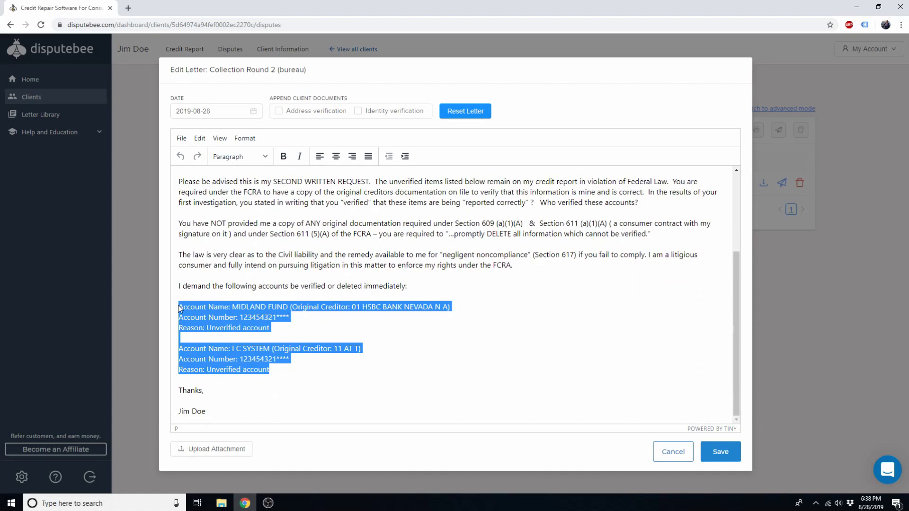
pyautogui.click(298, 317)
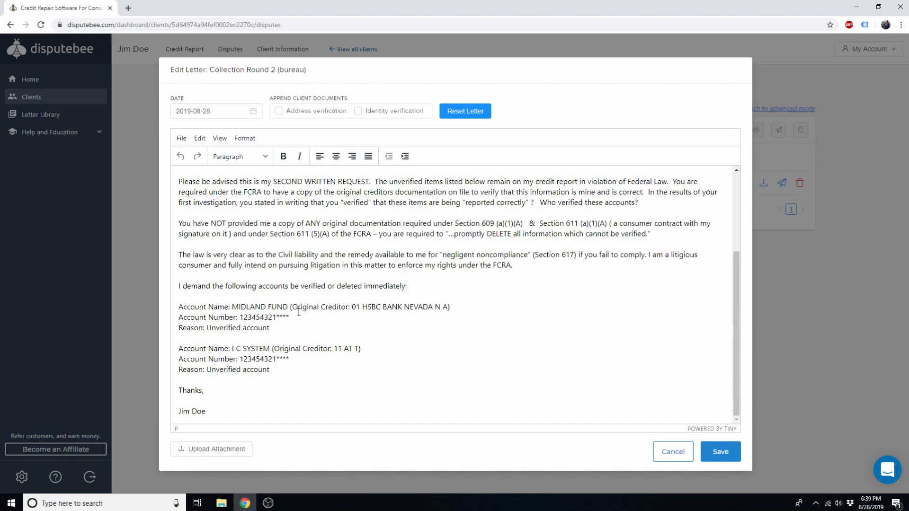
# Step: Close the letter without saving and record MIDLAND FUND's reply to Collection Validation Round 1 (collector), with its account as successfully deleted
pyautogui.click(663, 452)
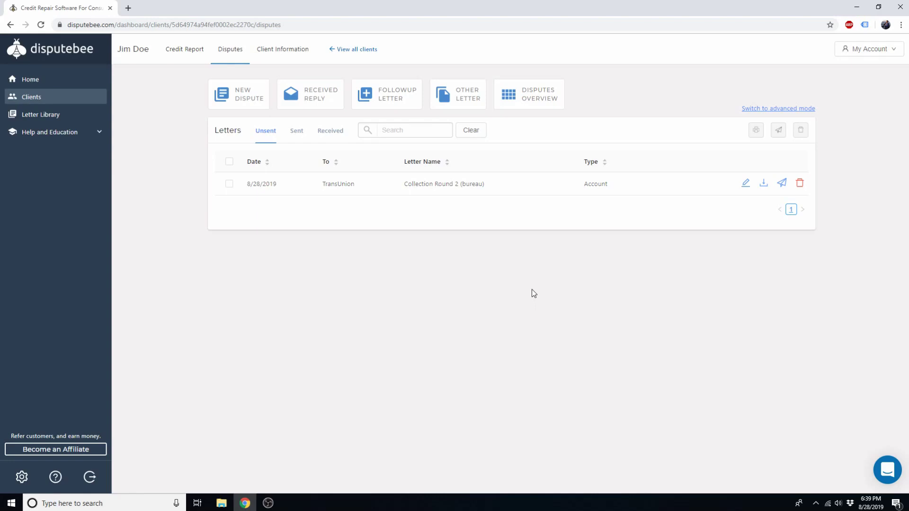
pyautogui.click(313, 103)
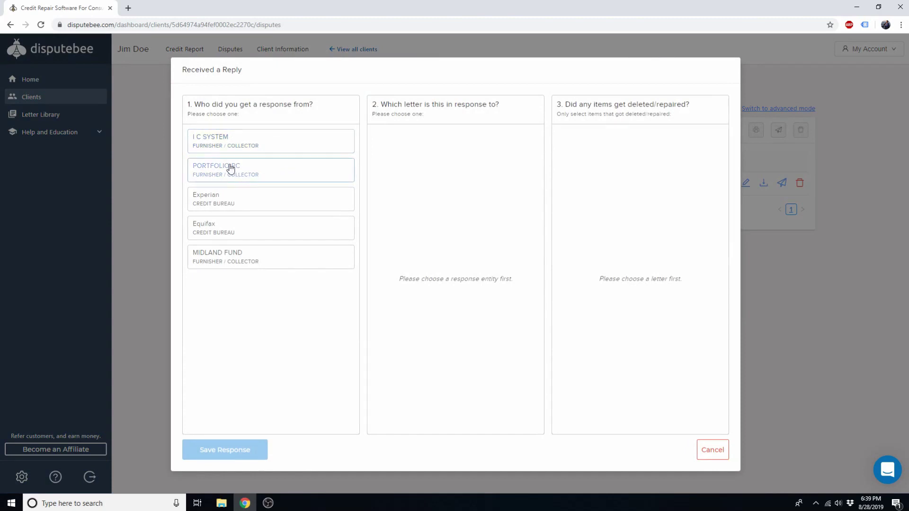
pyautogui.click(229, 262)
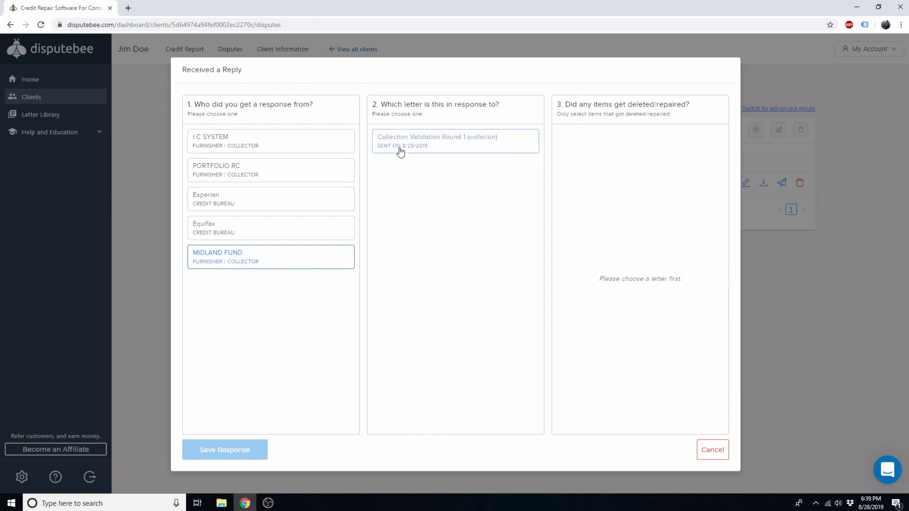
pyautogui.click(446, 145)
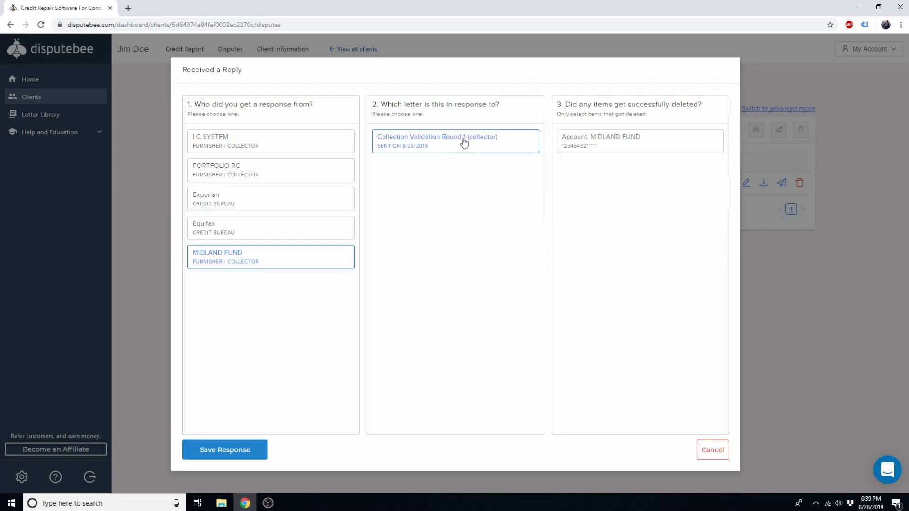
pyautogui.click(568, 141)
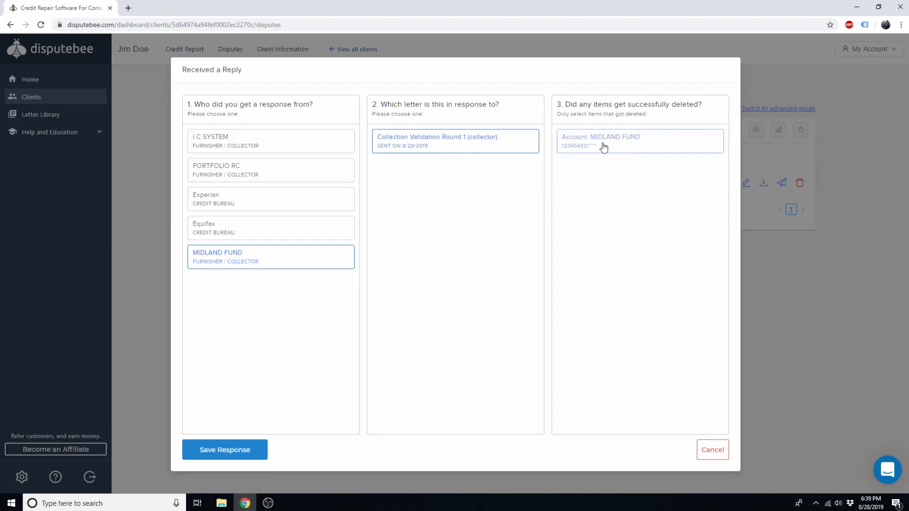
pyautogui.click(604, 147)
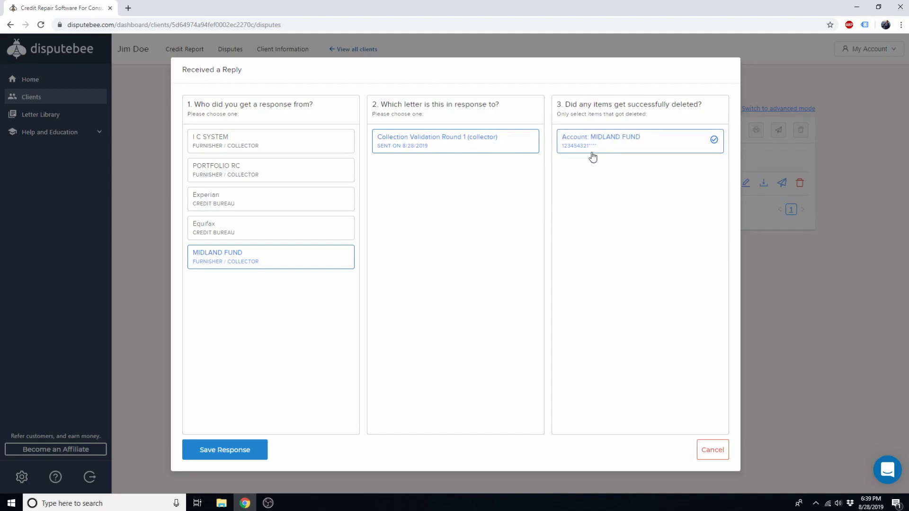
pyautogui.click(223, 451)
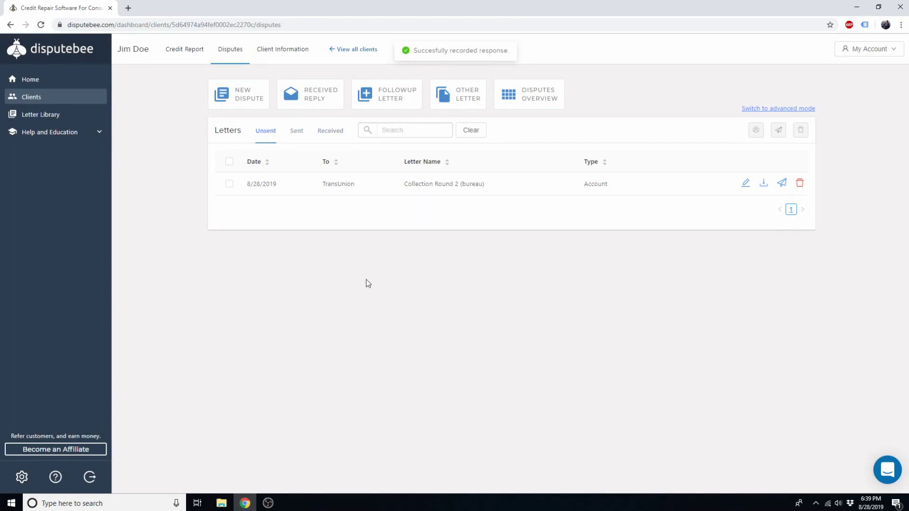
# Step: Check for available follow-up letters, and set MIDLAND FUND's direct dispute result to Pending in the disputes overview
pyautogui.click(394, 102)
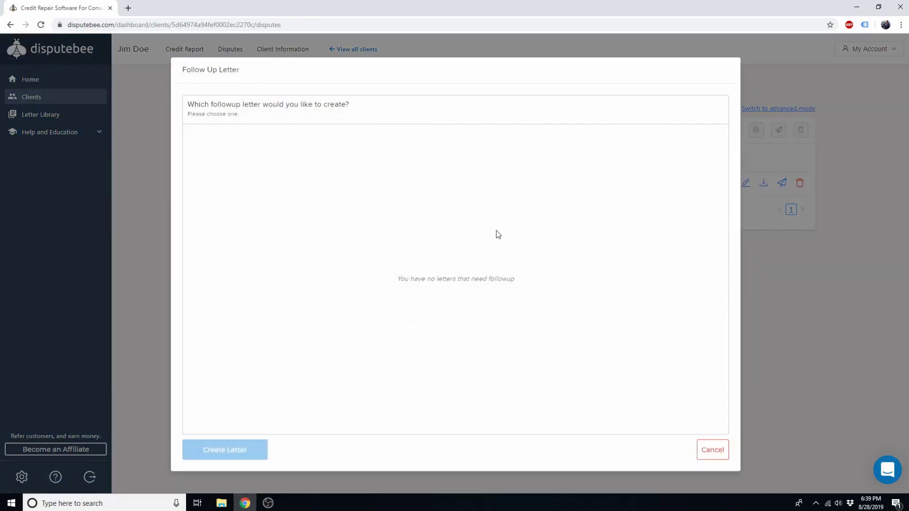
pyautogui.click(714, 450)
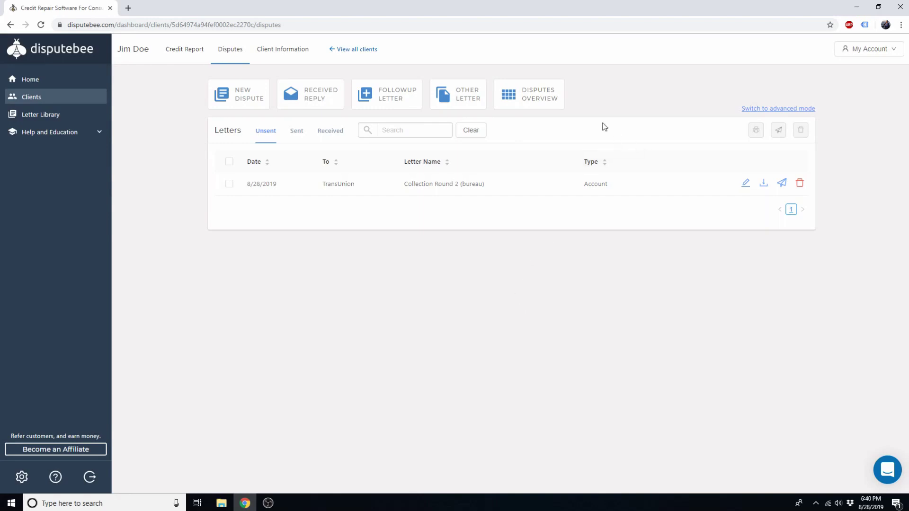
pyautogui.click(531, 98)
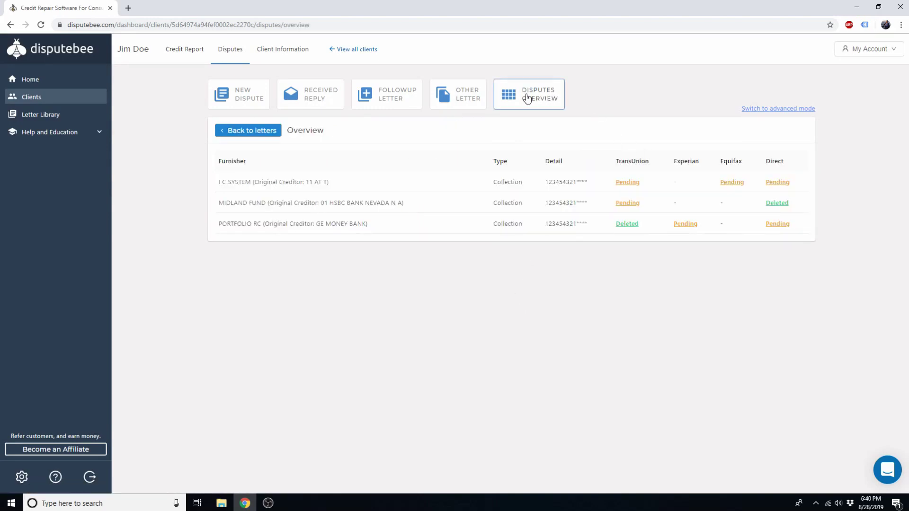
pyautogui.click(781, 204)
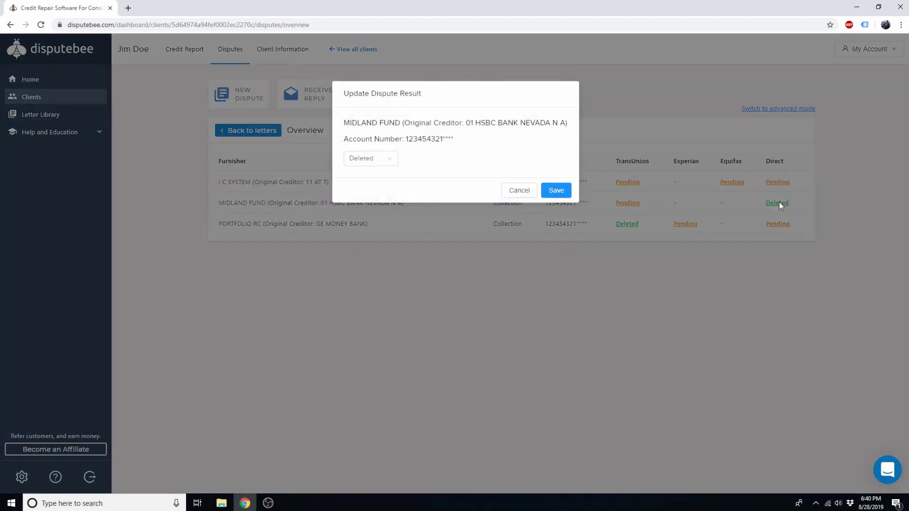
pyautogui.click(384, 158)
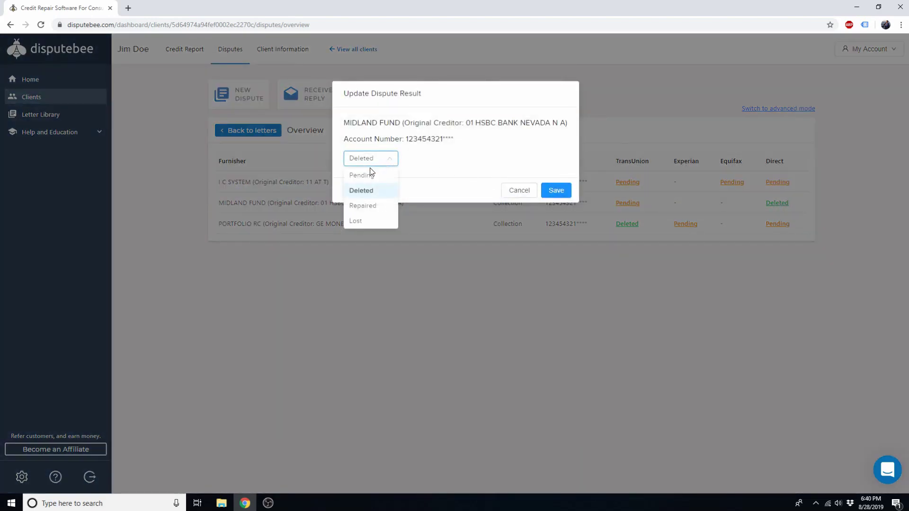
pyautogui.click(369, 176)
pyautogui.click(557, 190)
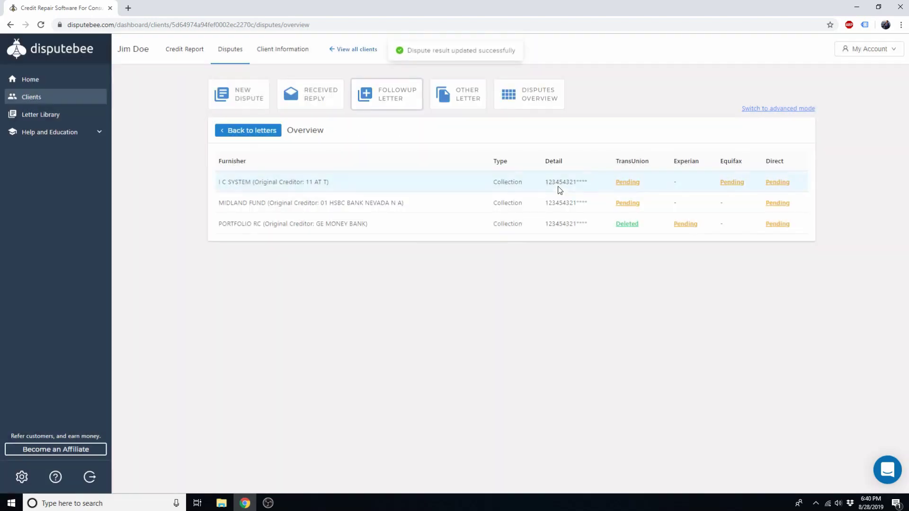
# Step: Return to the letters list and create the Collection Validation Round 2 (collector) follow-up letter to MIDLAND FUND
pyautogui.click(269, 135)
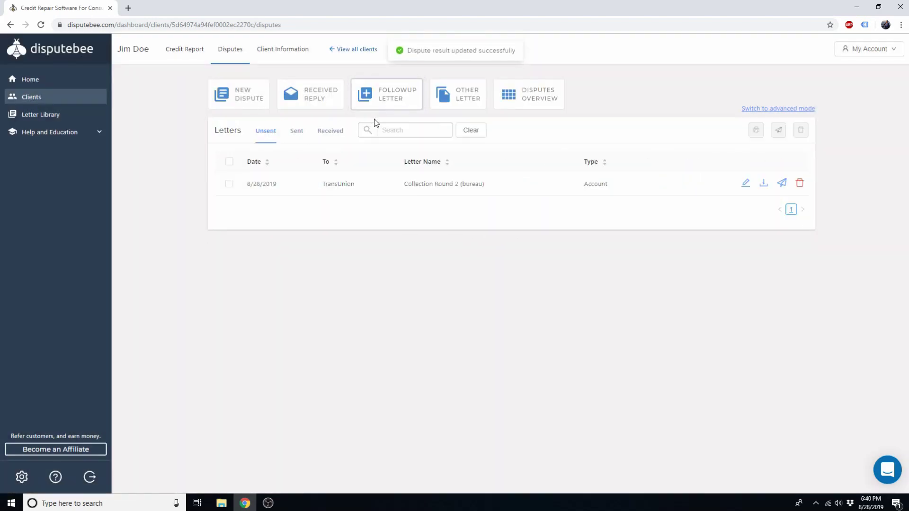
pyautogui.click(389, 103)
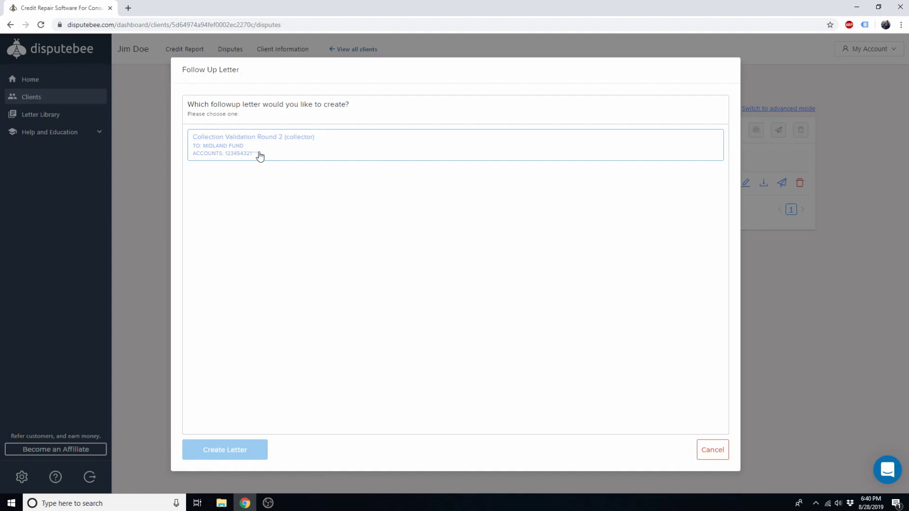
pyautogui.click(260, 156)
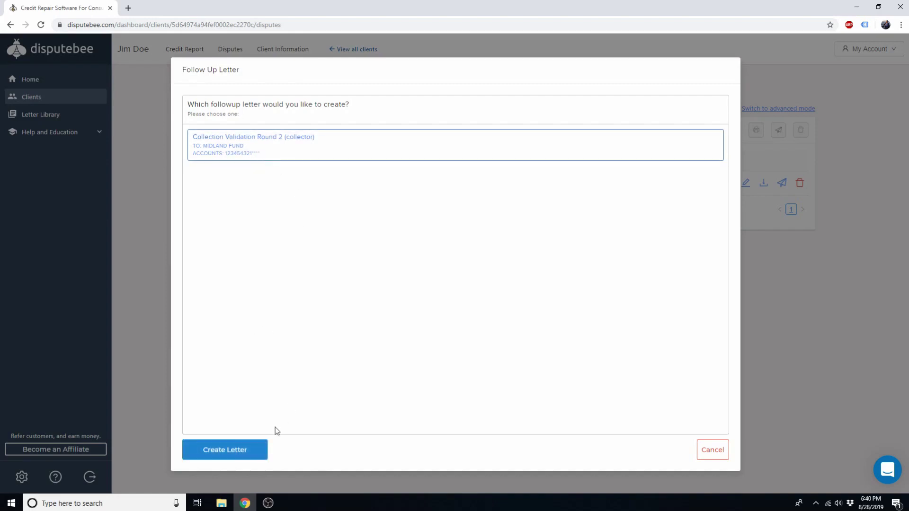
pyautogui.click(239, 457)
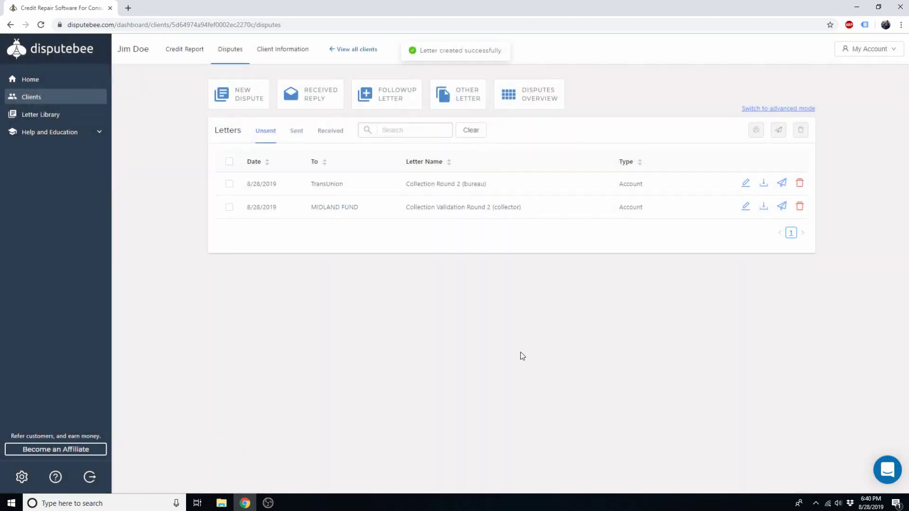
# Step: Review the Collection Validation Round 2 (collector) letter's body text, account number and recipient address, and close it without saving
pyautogui.click(746, 206)
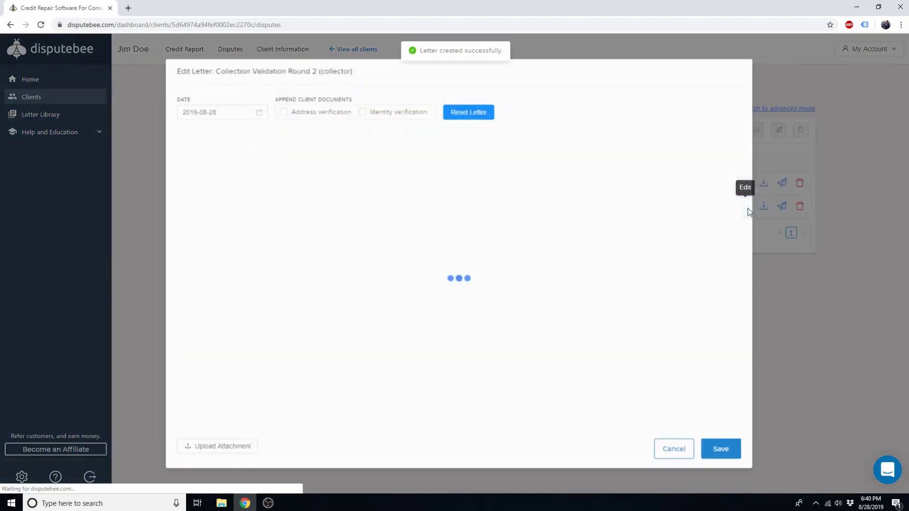
pyautogui.scroll(-5, 350, 249)
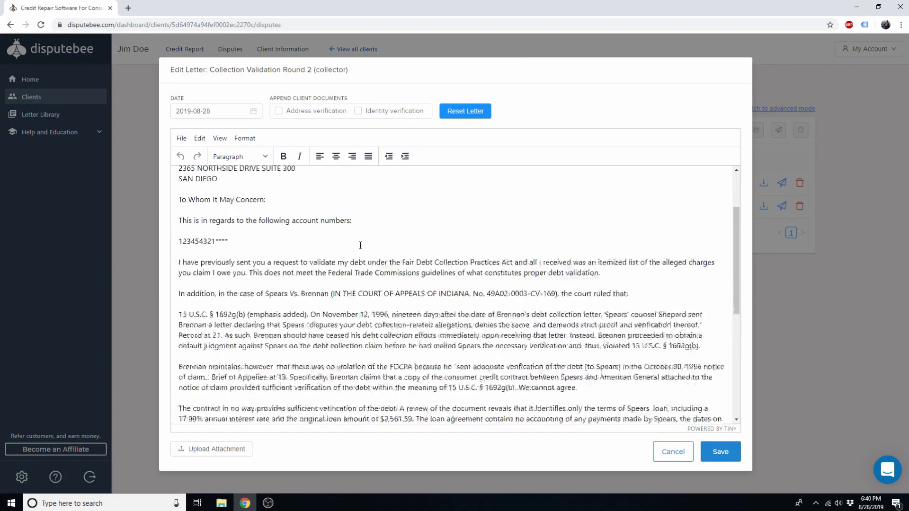
pyautogui.scroll(-3, 394, 231)
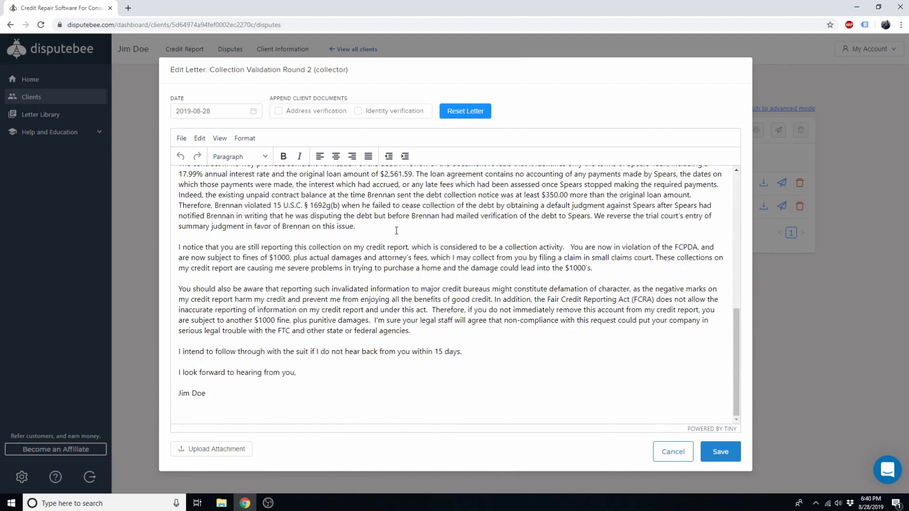
pyautogui.scroll(6, 398, 233)
pyautogui.scroll(2, 401, 237)
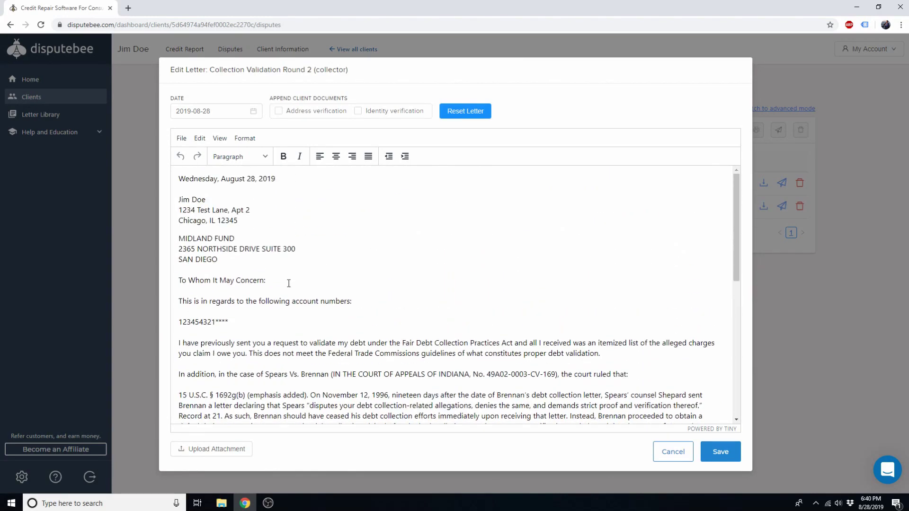
pyautogui.moveTo(233, 321); pyautogui.dragTo(181, 323)
pyautogui.moveTo(226, 260); pyautogui.dragTo(176, 240)
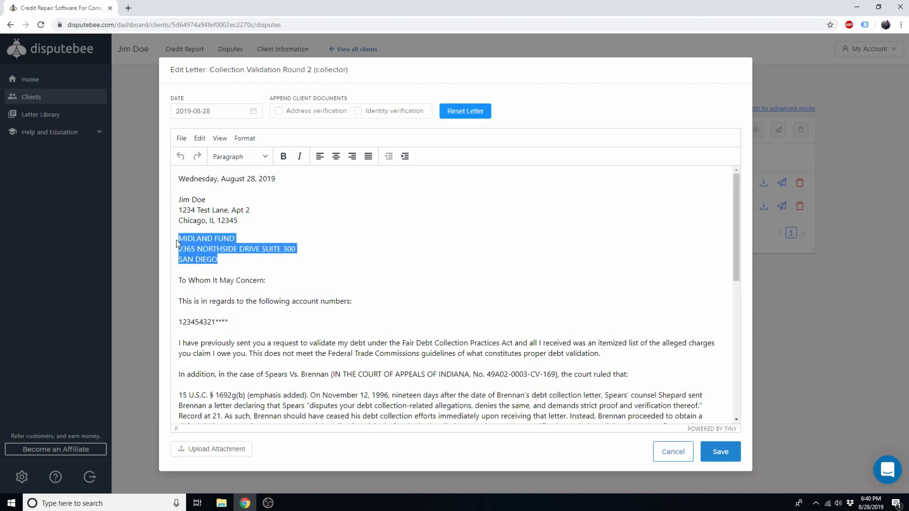
pyautogui.click(341, 220)
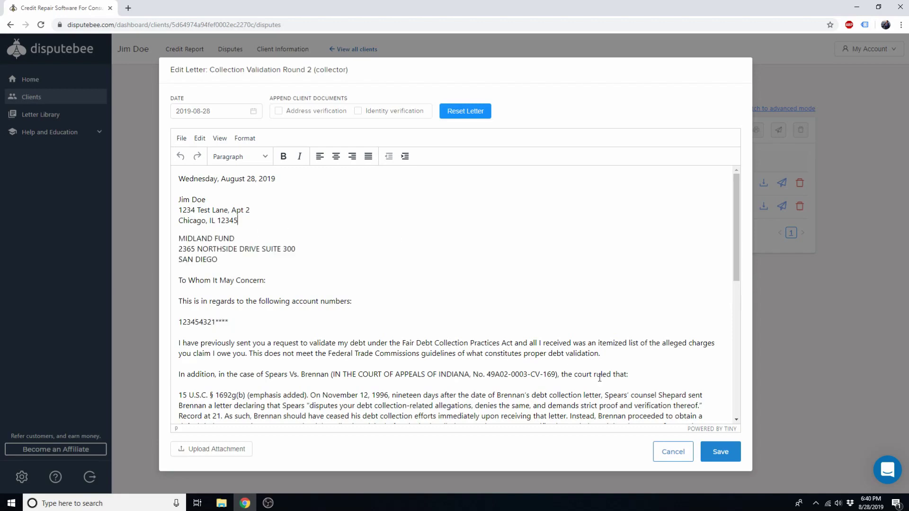
pyautogui.click(671, 453)
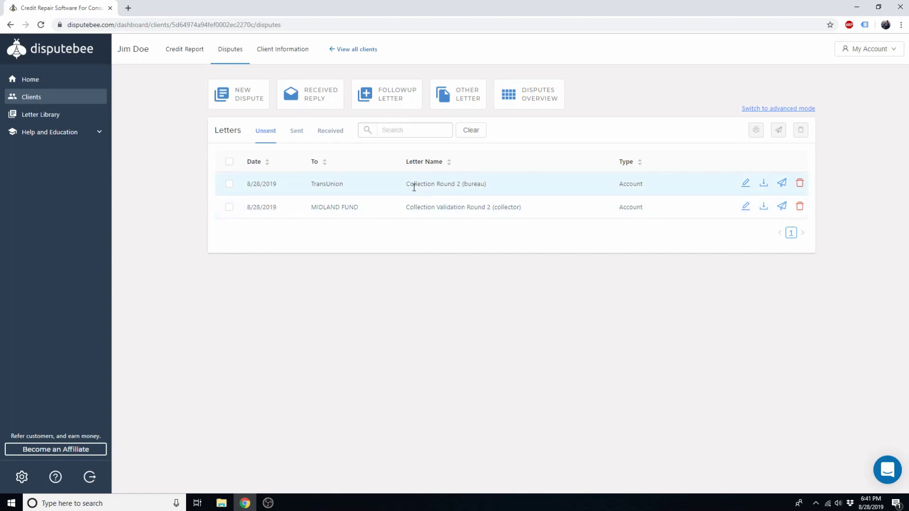
# Step: Mark the Collection Round 2 (bureau) letter to TransUnion as sent
pyautogui.moveTo(406, 186); pyautogui.dragTo(484, 183)
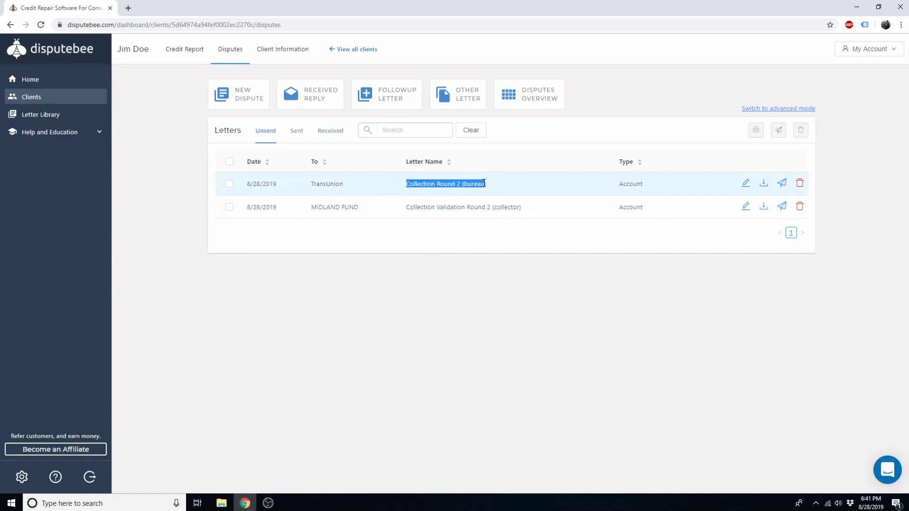
pyautogui.click(777, 186)
pyautogui.click(514, 154)
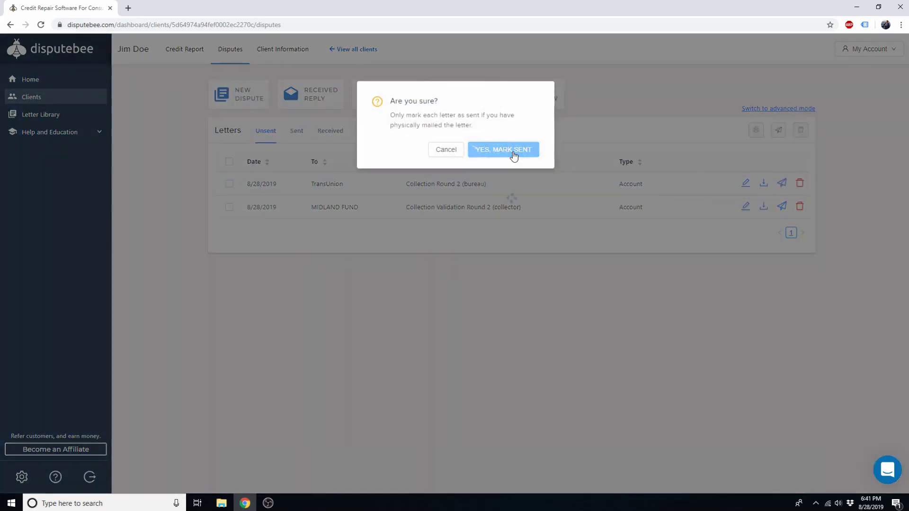
# Step: Record a received reply from TransUnion to Collection Round 2 (bureau) with no accounts selected as deleted
pyautogui.click(317, 105)
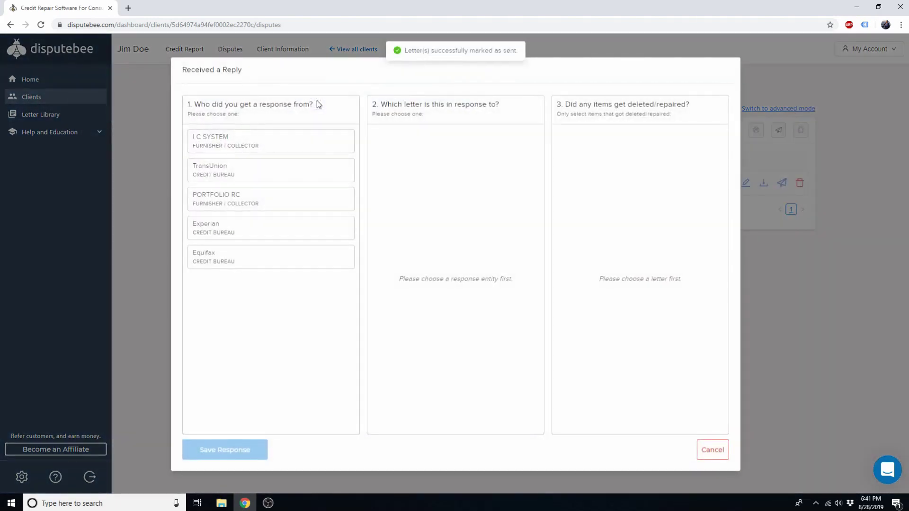
pyautogui.click(236, 175)
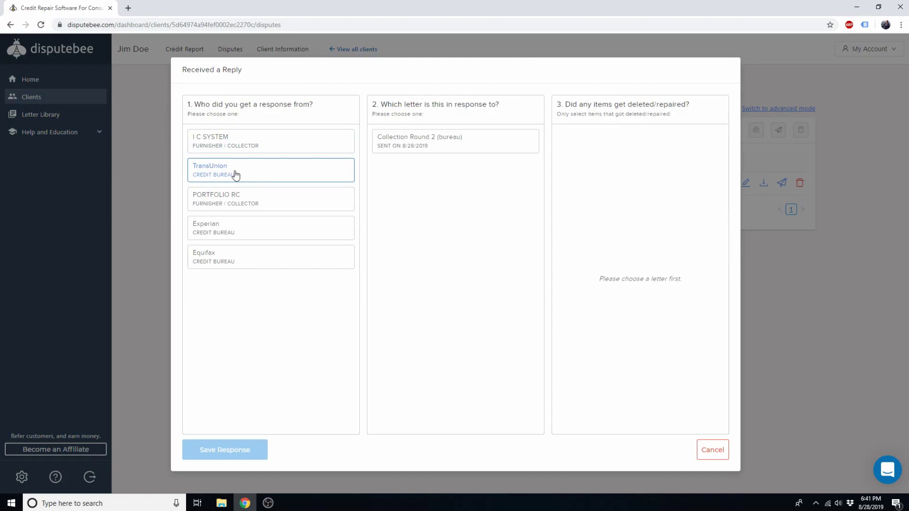
pyautogui.click(418, 146)
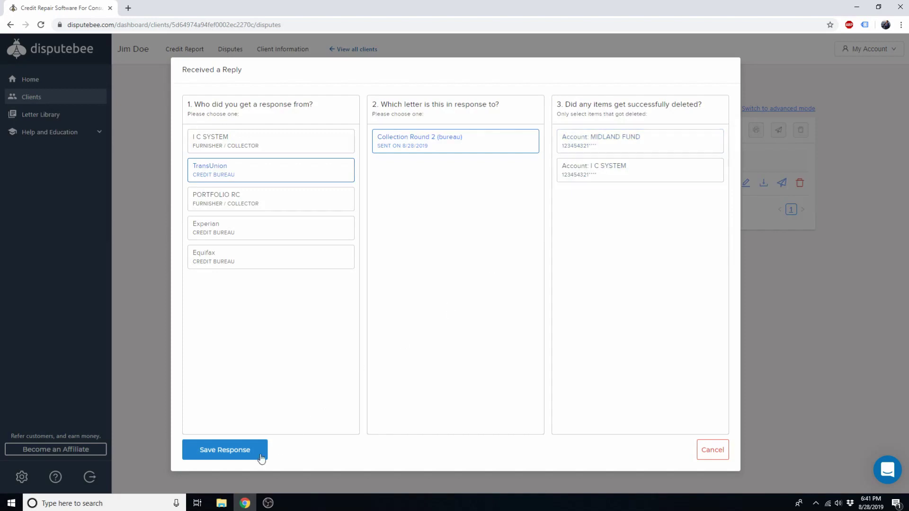
pyautogui.click(237, 454)
# Step: Create the Collection Round 3 (bureau) follow-up letter to TransUnion and mark it as sent
pyautogui.click(378, 100)
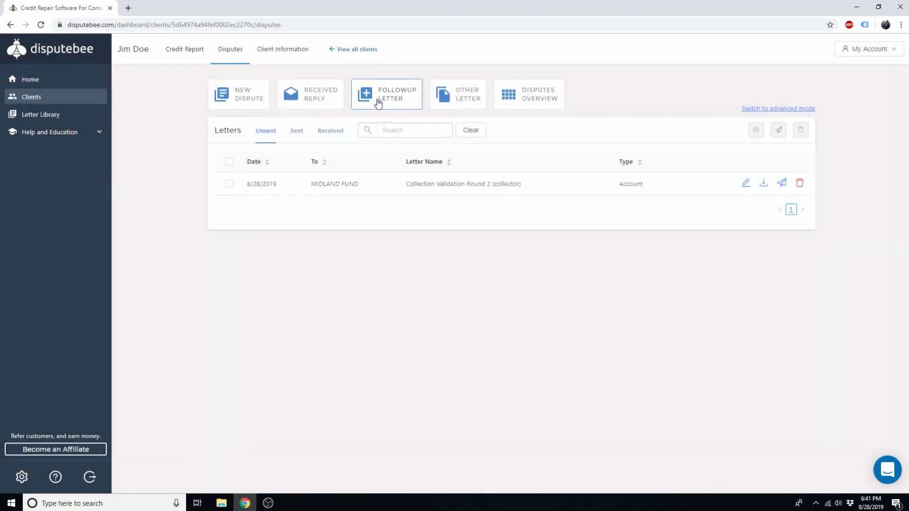
pyautogui.click(235, 154)
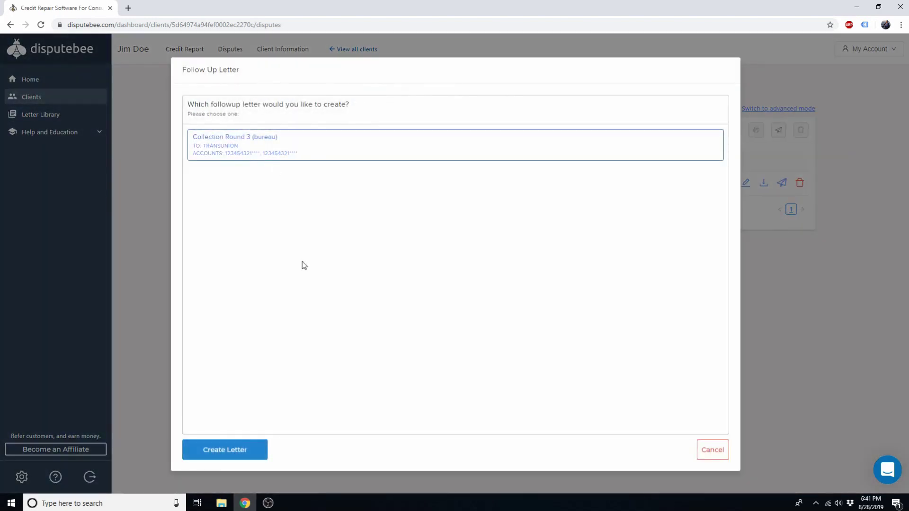
pyautogui.click(232, 450)
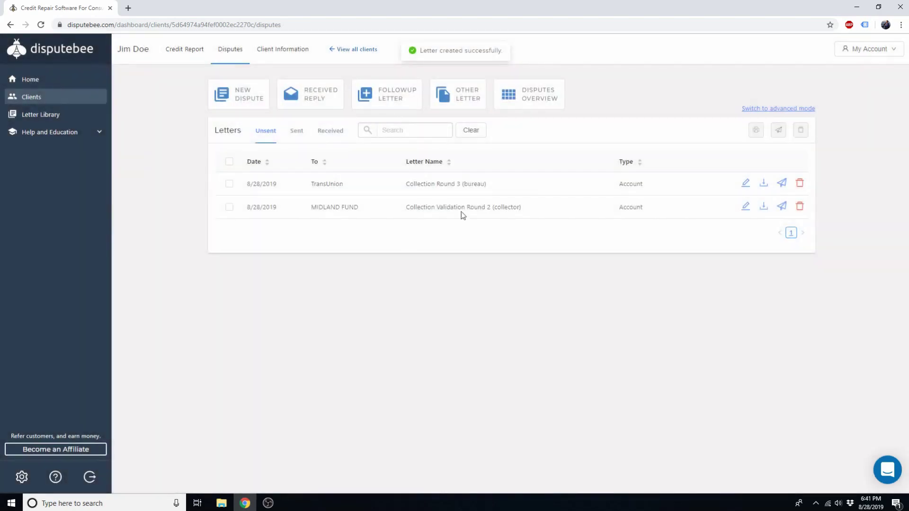
pyautogui.click(782, 184)
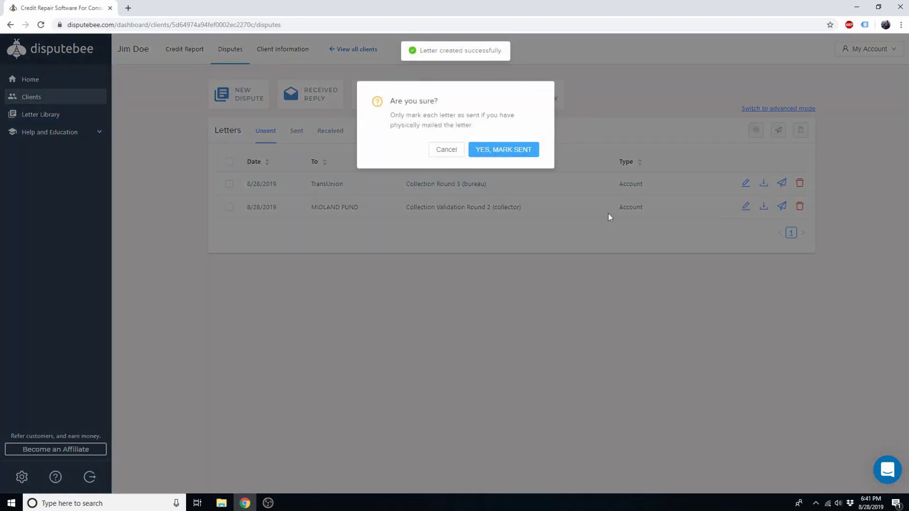
pyautogui.click(512, 155)
# Step: Record a received reply from TransUnion to Collection Round 3 (bureau) with no accounts selected as deleted
pyautogui.click(306, 97)
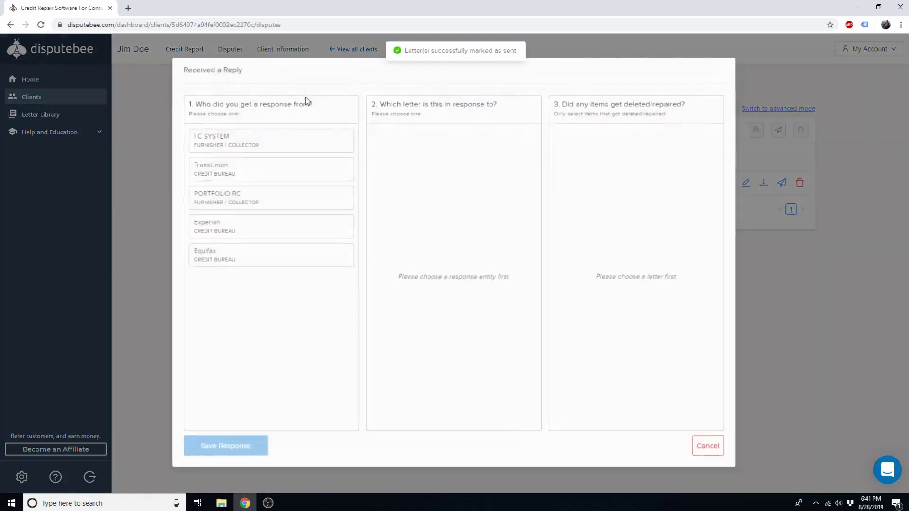
pyautogui.click(275, 175)
pyautogui.click(419, 143)
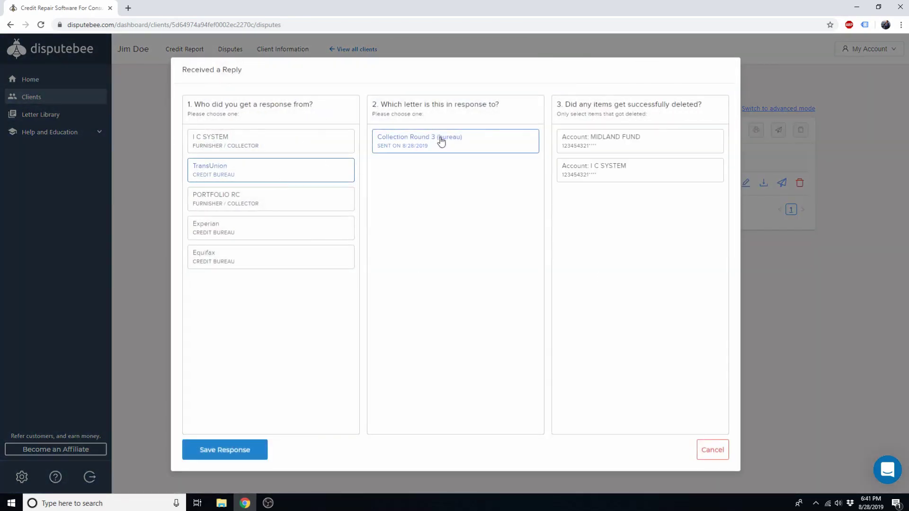
pyautogui.click(240, 452)
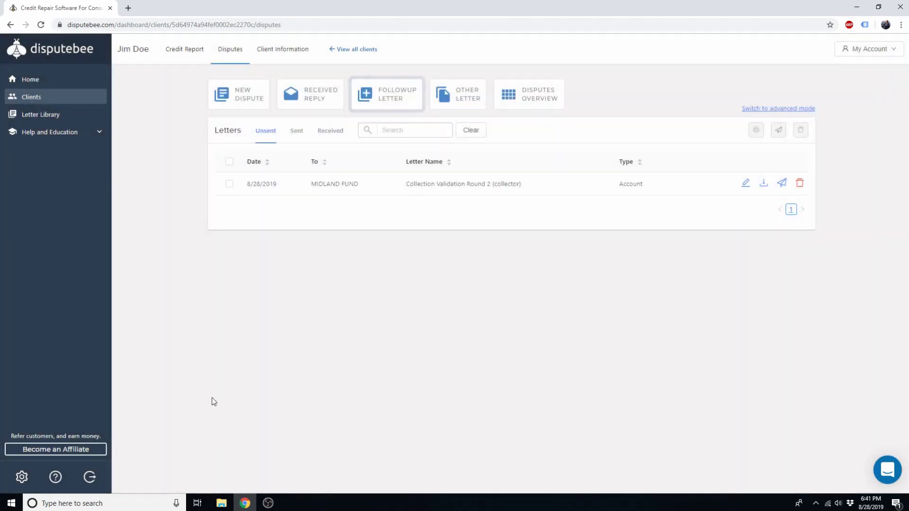
# Step: Create the Collection Round 4 (bureau) follow-up letter to TransUnion and mark it as sent
pyautogui.click(402, 109)
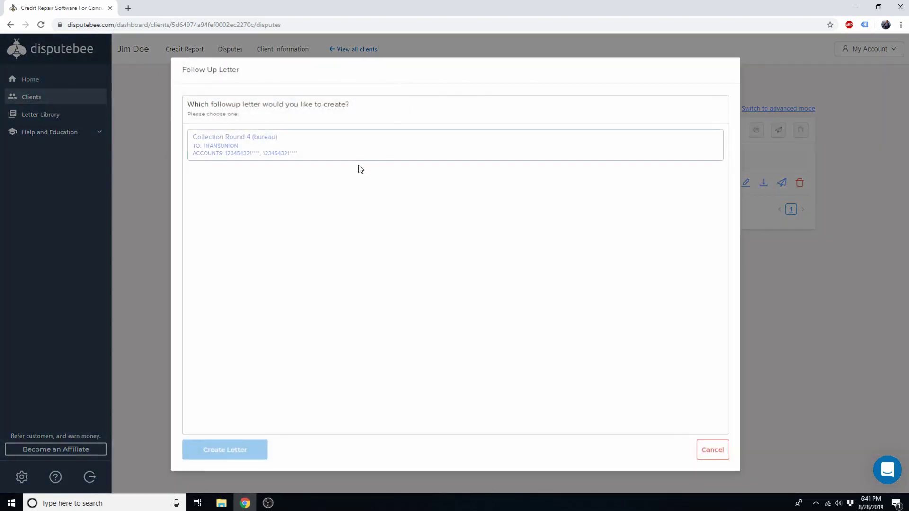
pyautogui.click(246, 150)
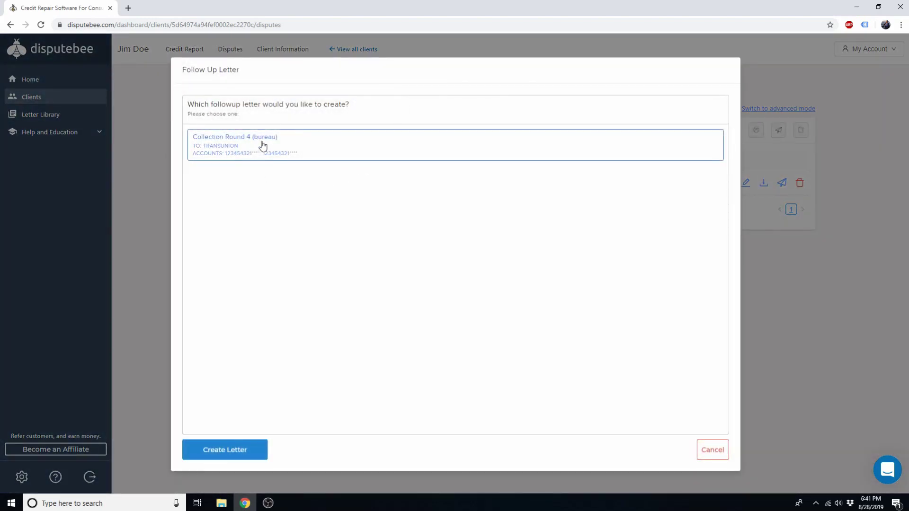
pyautogui.click(237, 446)
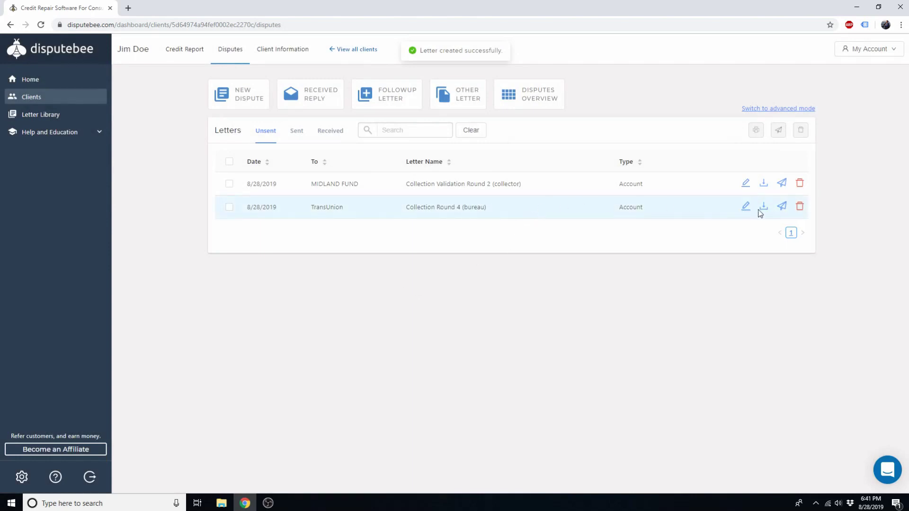
pyautogui.click(782, 206)
pyautogui.click(520, 150)
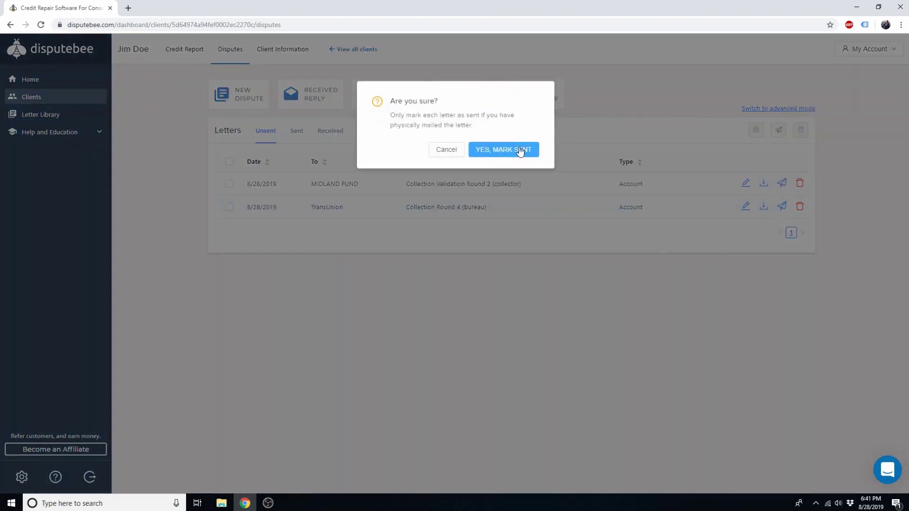
# Step: Record a received reply from TransUnion to Collection Round 4 (bureau) with no accounts selected as deleted
pyautogui.click(317, 103)
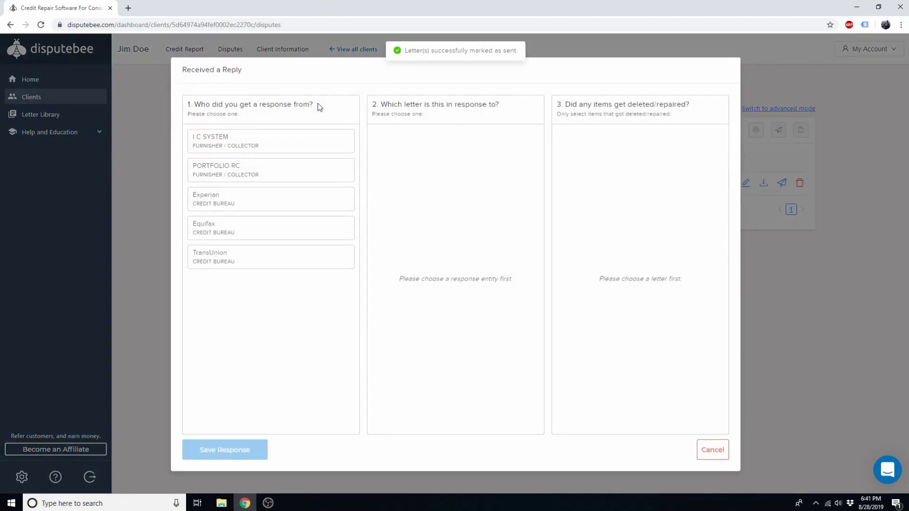
pyautogui.click(261, 255)
pyautogui.click(452, 151)
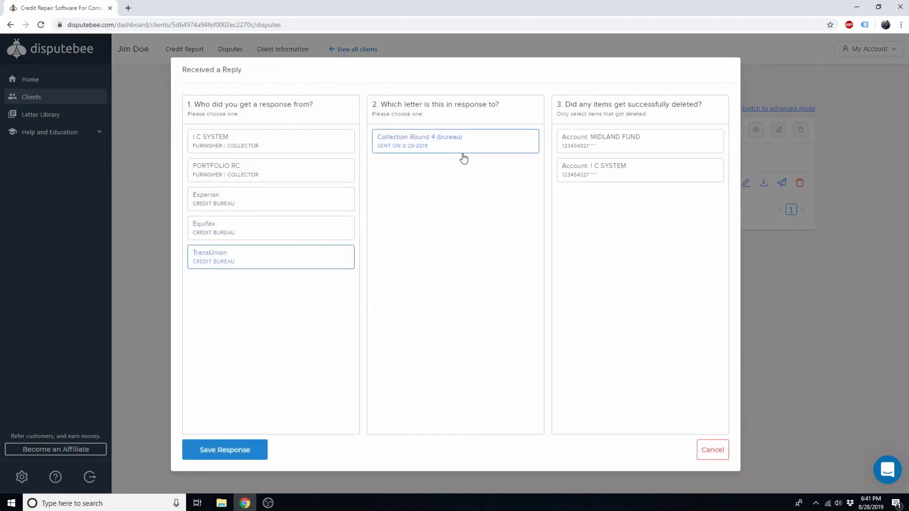
pyautogui.click(244, 450)
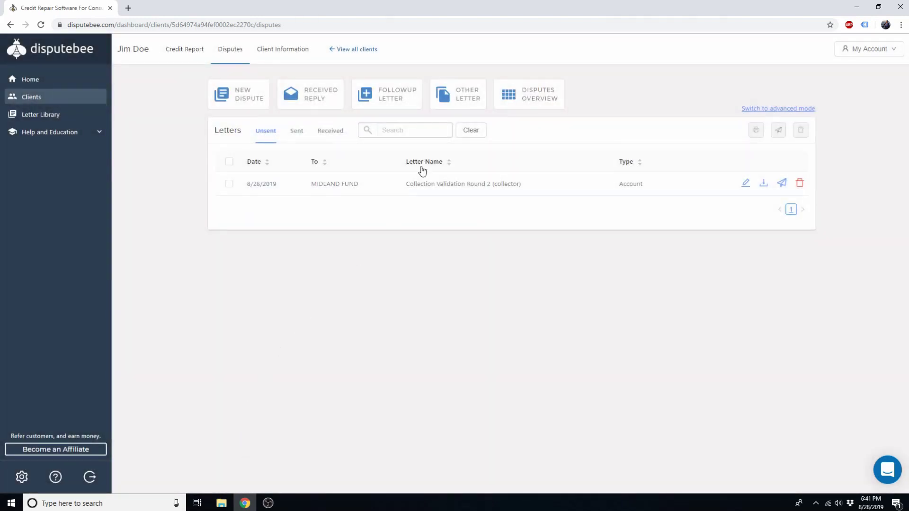
# Step: Check for pending follow-up letters and view the available new dispute types without creating anything
pyautogui.click(411, 96)
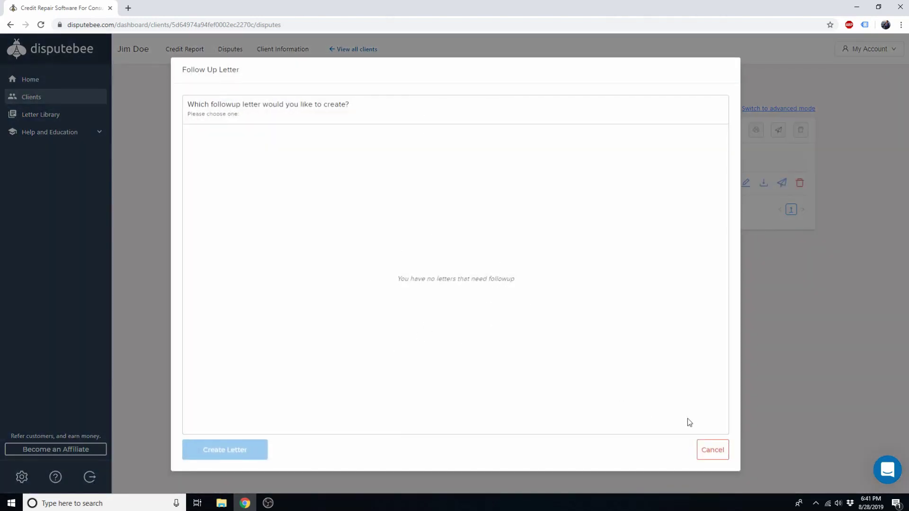
pyautogui.click(706, 451)
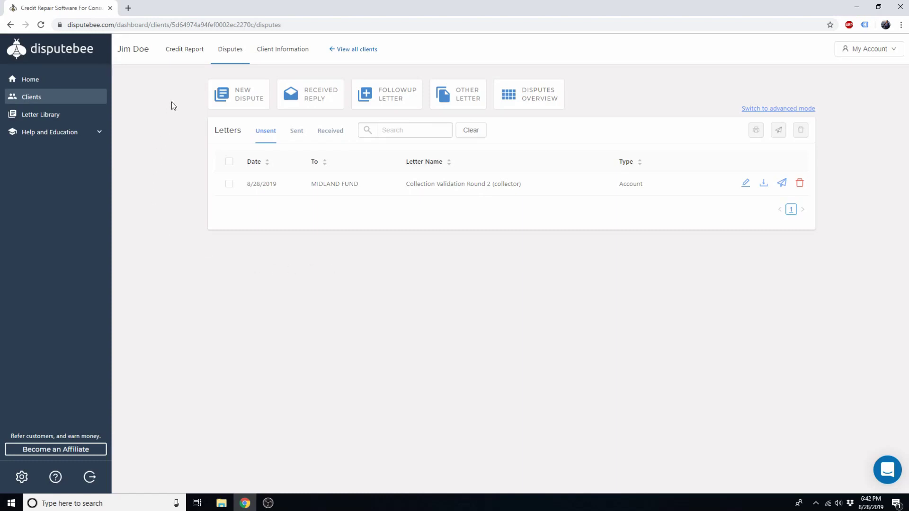
pyautogui.click(246, 98)
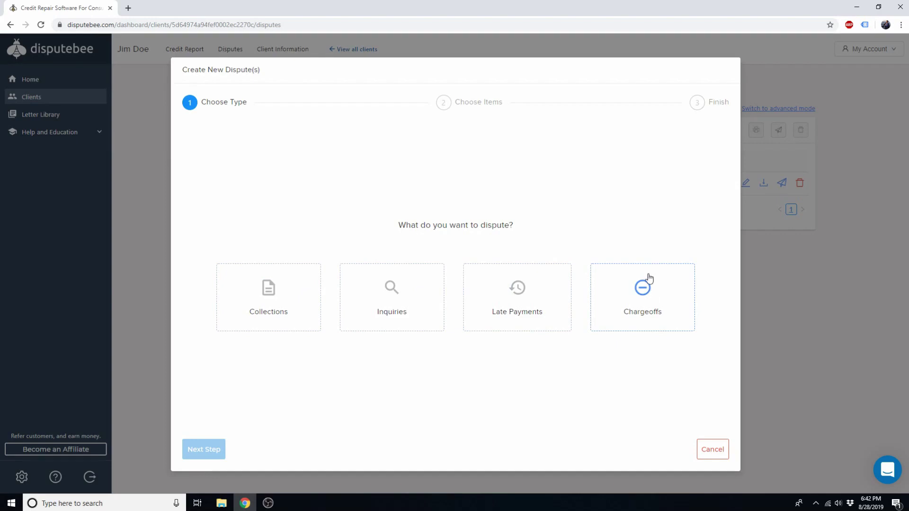
pyautogui.click(712, 449)
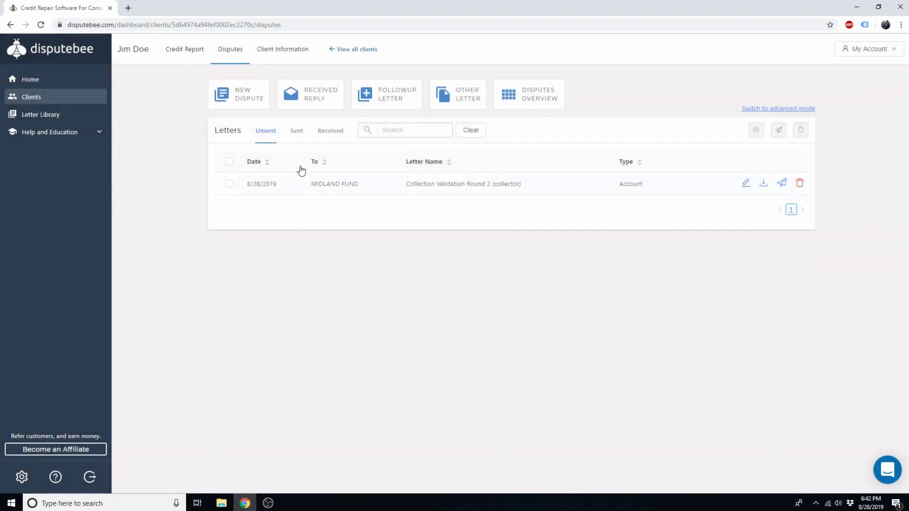
# Step: Examine the reply options for I C SYSTEM's Collection Validation Round 1 (collector) letter without saving a response
pyautogui.click(309, 97)
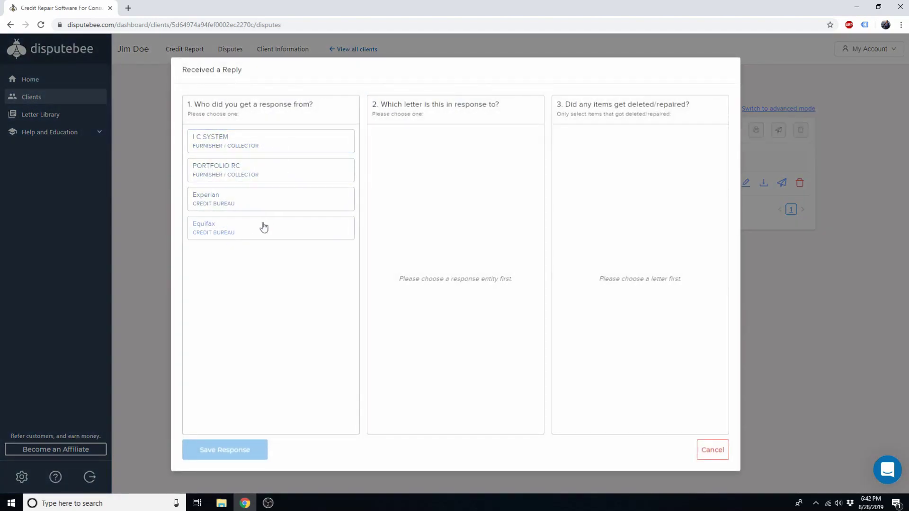
pyautogui.click(258, 141)
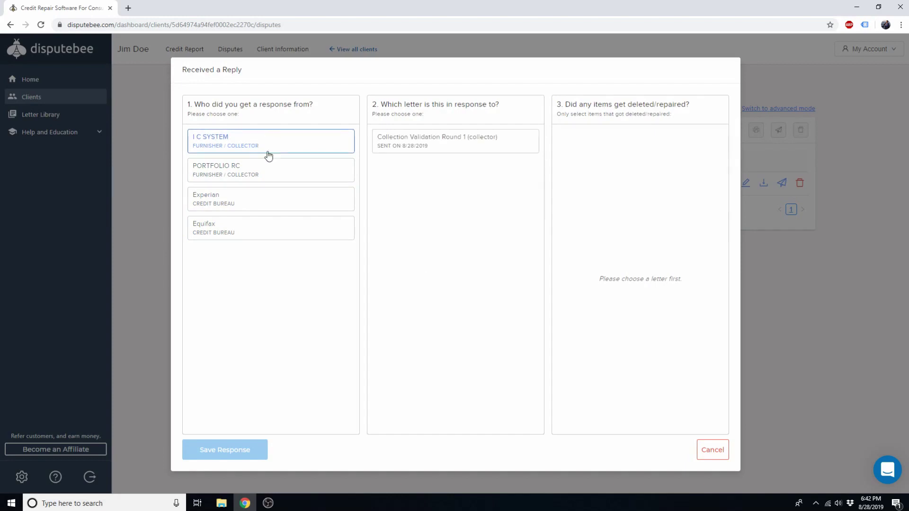
pyautogui.click(418, 142)
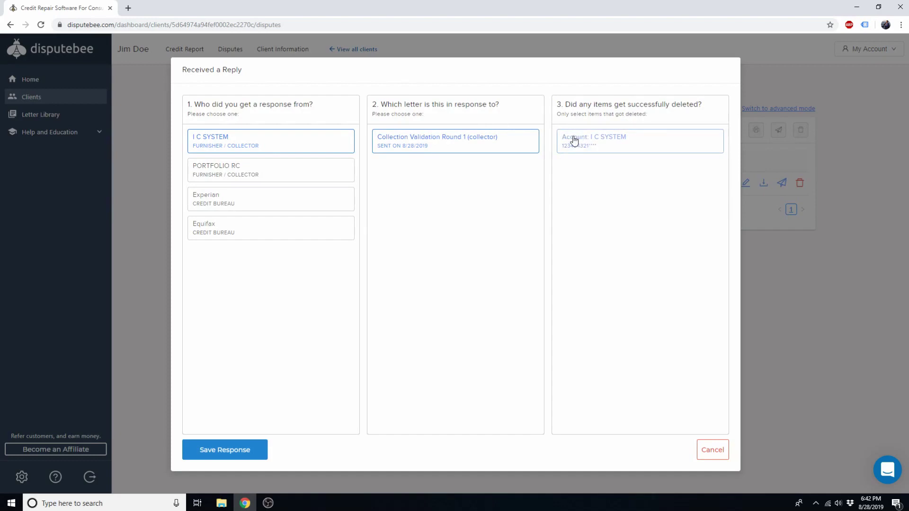
pyautogui.click(711, 450)
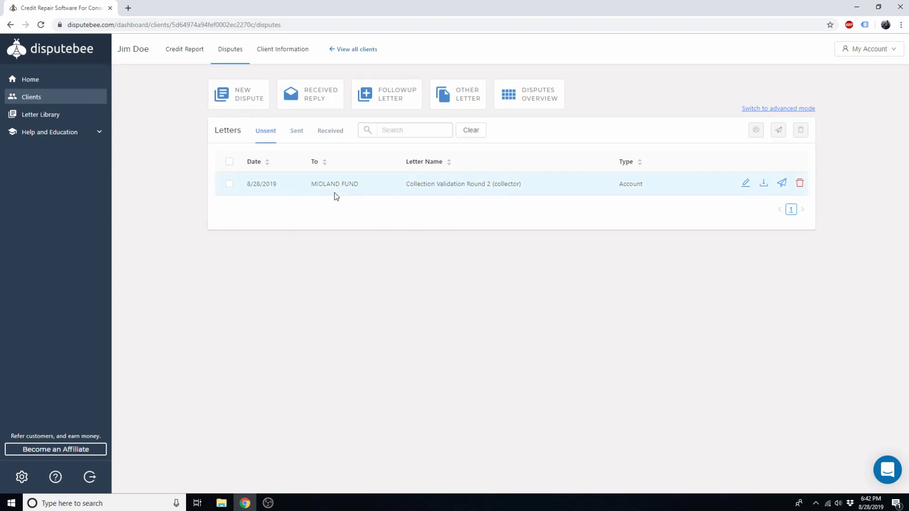
# Step: Recheck the follow-up letter choices and view the list of other letter templates without creating a letter
pyautogui.click(391, 102)
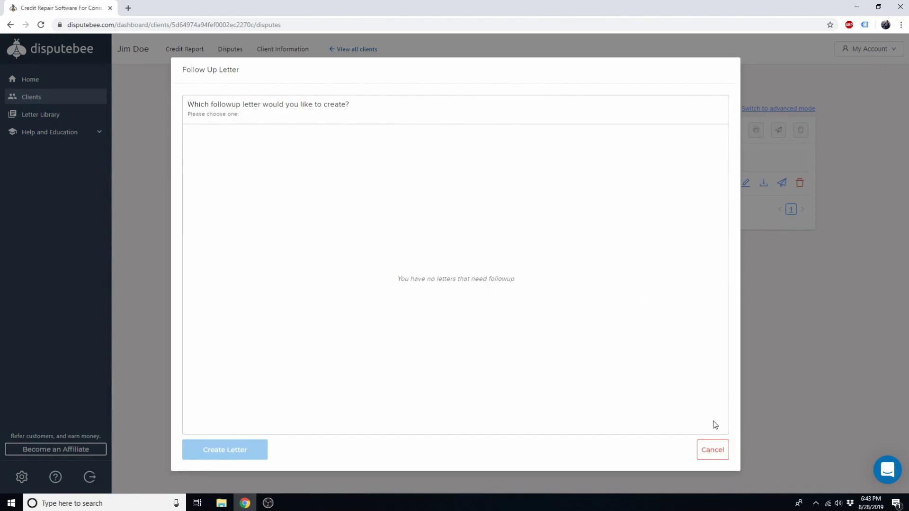
pyautogui.click(713, 450)
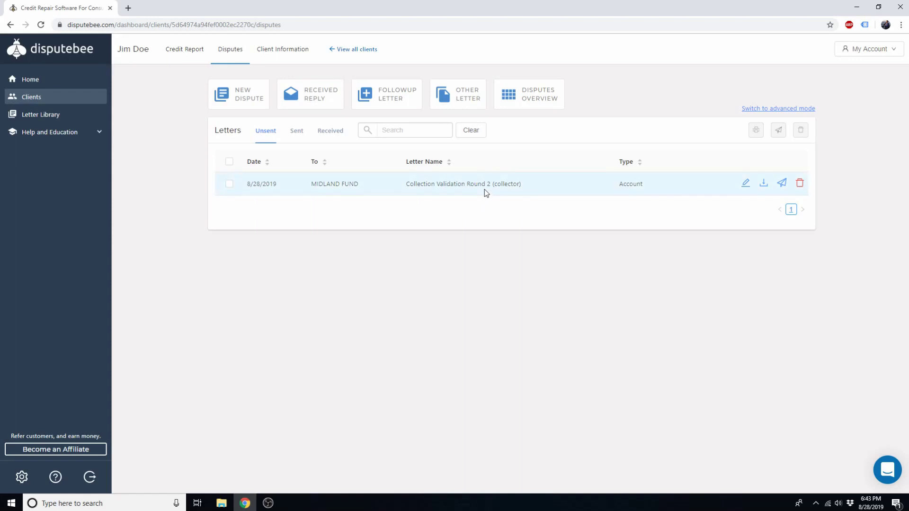
pyautogui.click(466, 102)
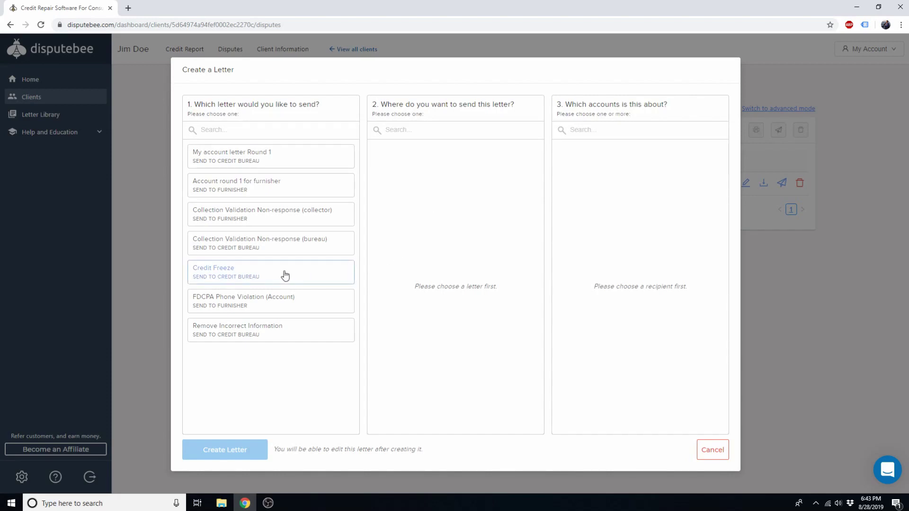
pyautogui.click(713, 449)
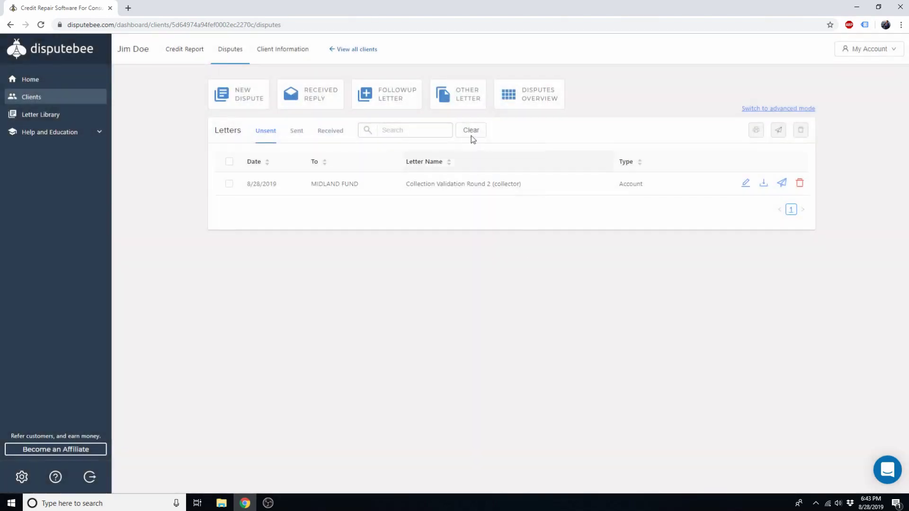
# Step: Create a Credit Freeze letter addressed to Experian from the other letter templates
pyautogui.click(456, 97)
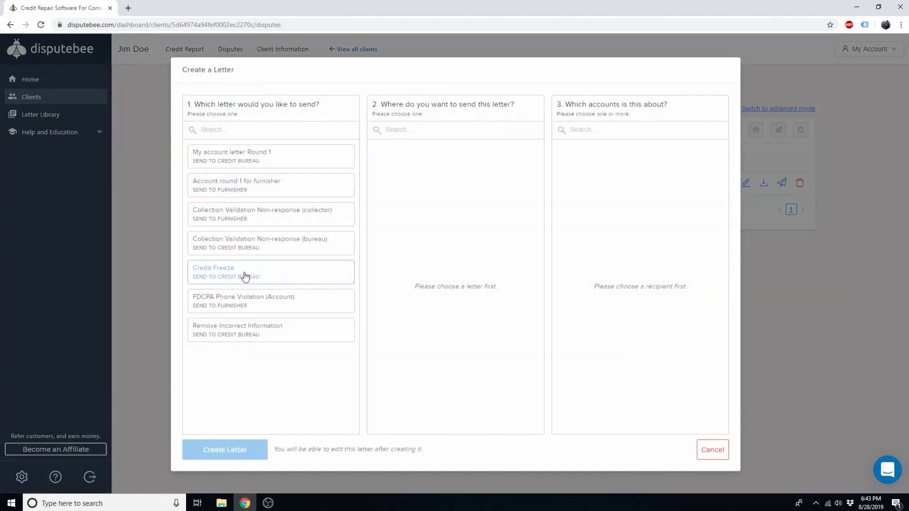
pyautogui.click(218, 278)
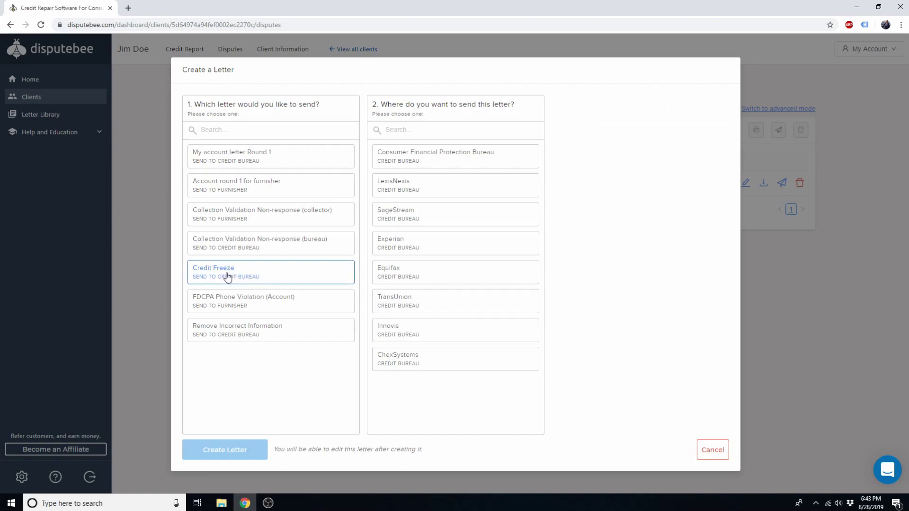
pyautogui.click(411, 247)
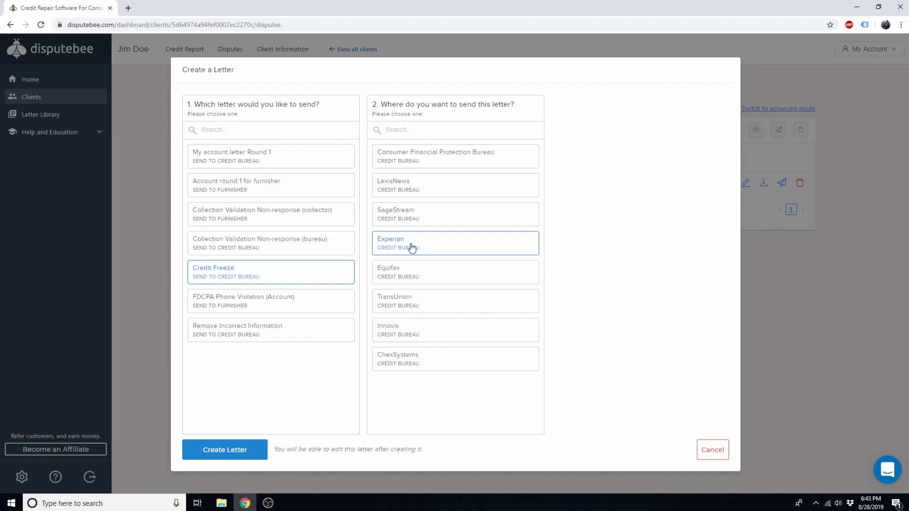
pyautogui.click(244, 450)
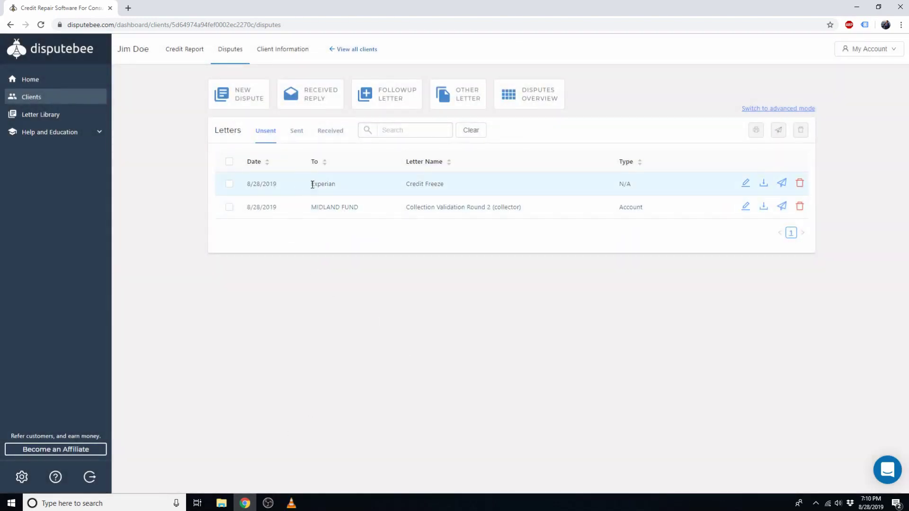
# Step: Review the Experian Credit Freeze letter's client details, recipient address and body text, and close it without saving
pyautogui.moveTo(312, 185); pyautogui.dragTo(336, 184)
pyautogui.click(336, 183)
pyautogui.moveTo(408, 184); pyautogui.dragTo(445, 184)
pyautogui.click(493, 184)
pyautogui.click(746, 183)
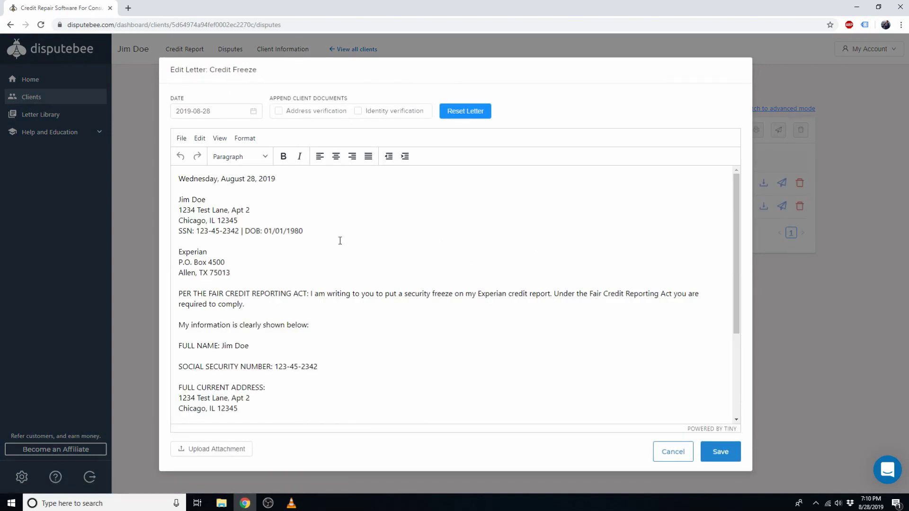
pyautogui.moveTo(312, 231); pyautogui.dragTo(180, 201)
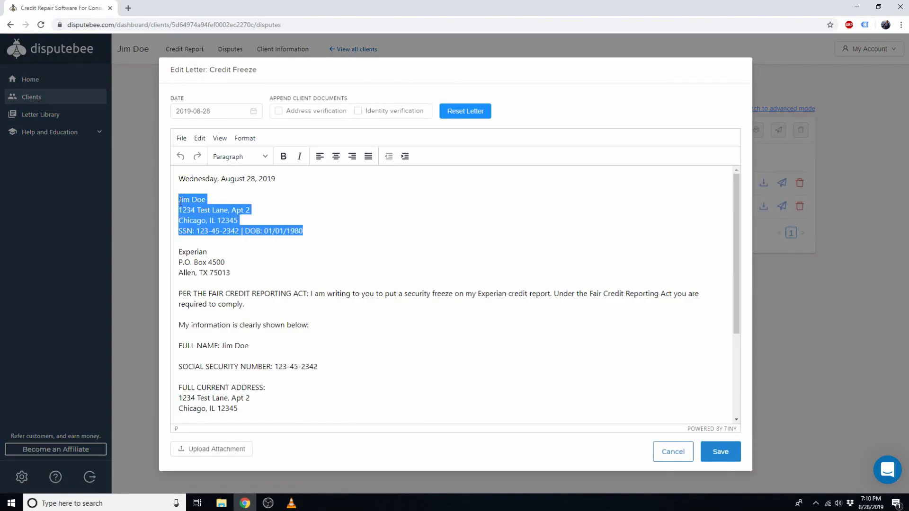
pyautogui.moveTo(237, 274); pyautogui.dragTo(179, 259)
pyautogui.click(260, 264)
pyautogui.scroll(-1, 264, 264)
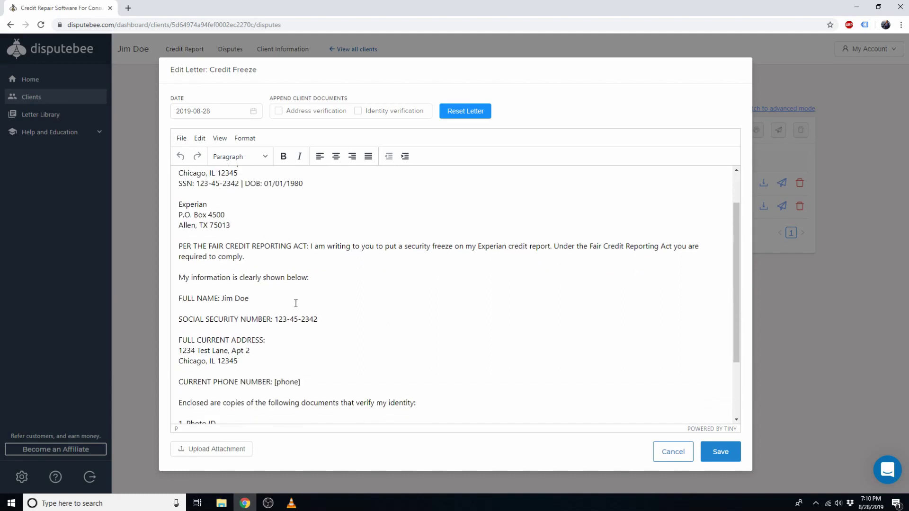
pyautogui.scroll(-1, 294, 284)
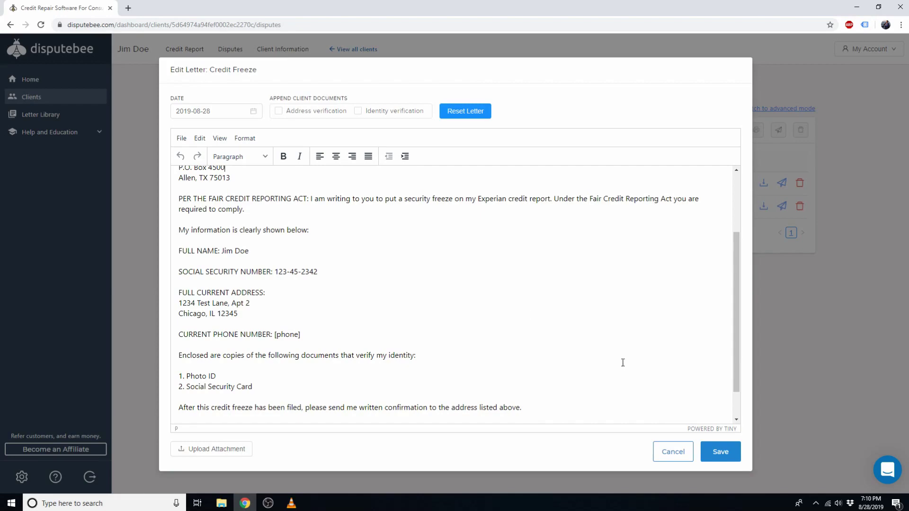
pyautogui.click(673, 452)
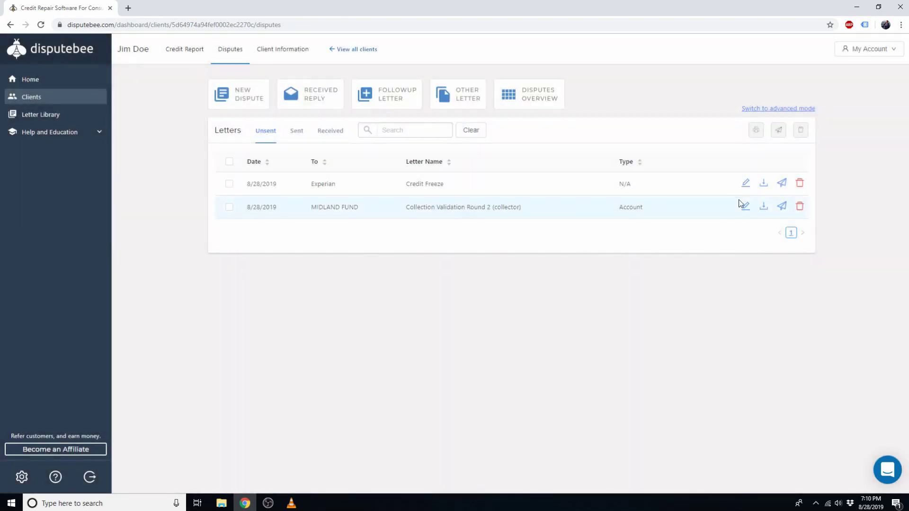
# Step: Mark the Credit Freeze letter to Experian as sent and check which Experian letters can have a reply recorded
pyautogui.click(783, 184)
pyautogui.click(530, 148)
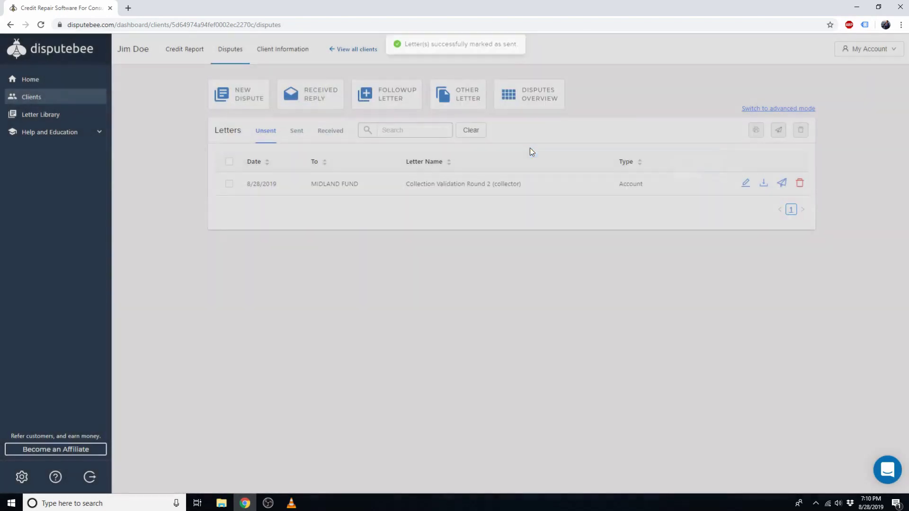
pyautogui.click(312, 103)
pyautogui.click(278, 198)
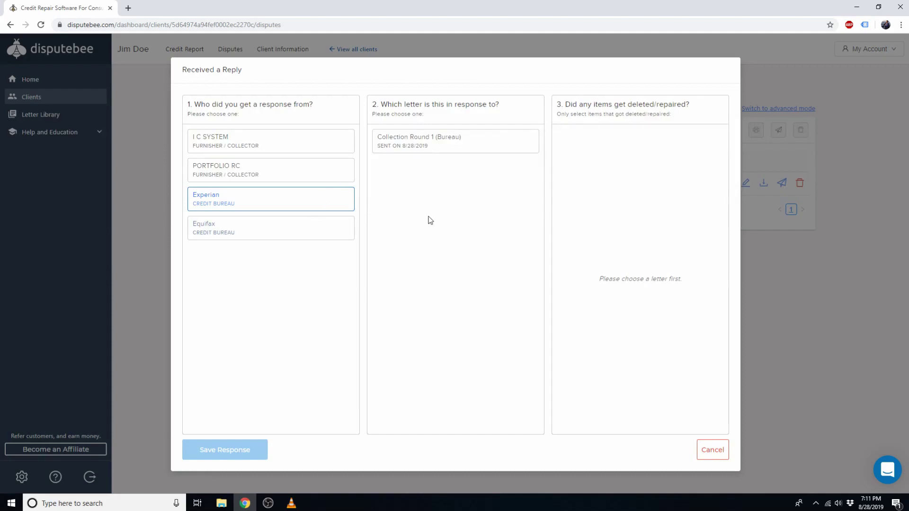
pyautogui.click(705, 449)
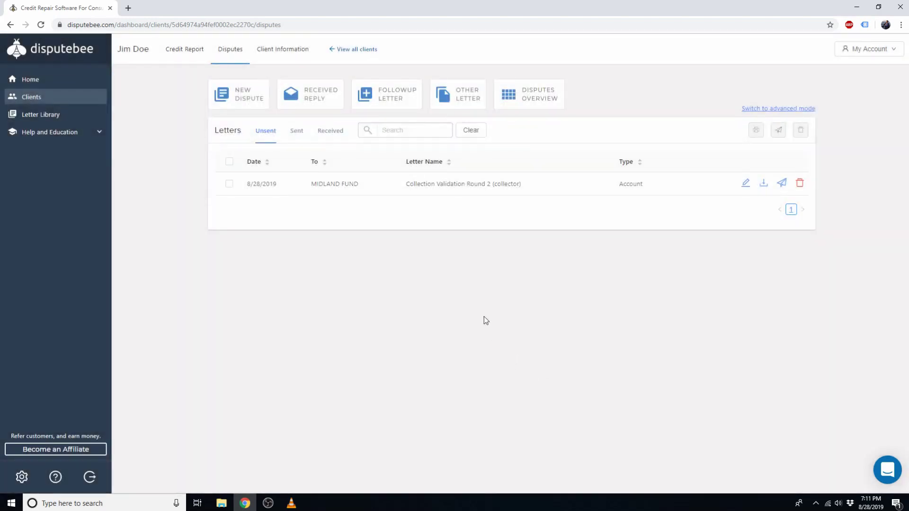
# Step: Create a Remove Incorrect Information letter addressed to TransUnion from the other letter templates
pyautogui.click(453, 99)
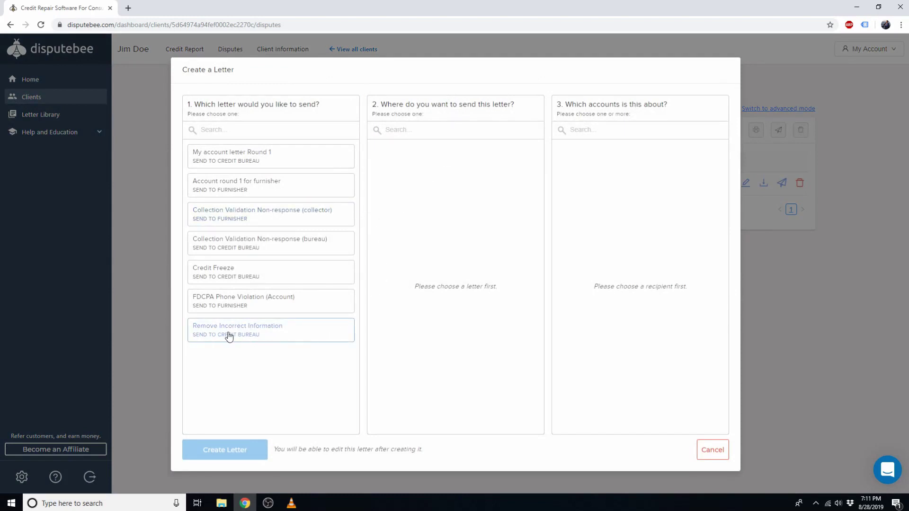
pyautogui.click(246, 338)
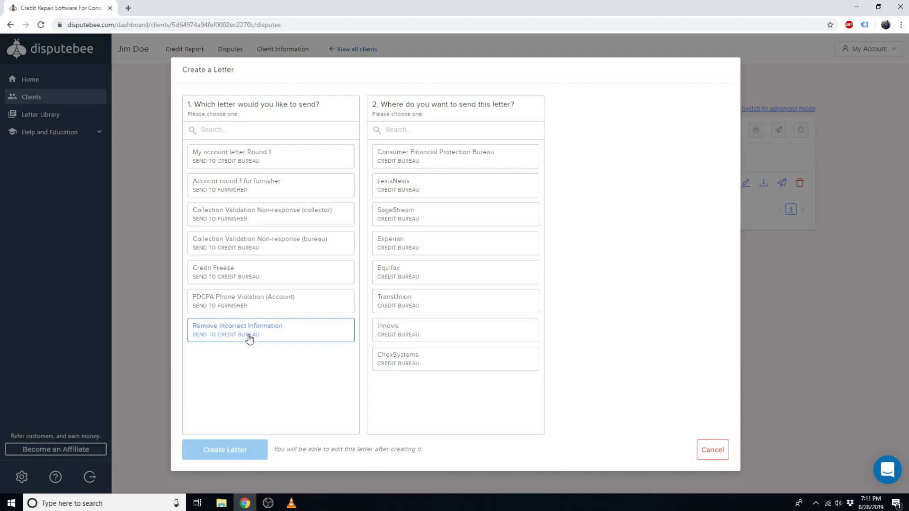
pyautogui.click(403, 306)
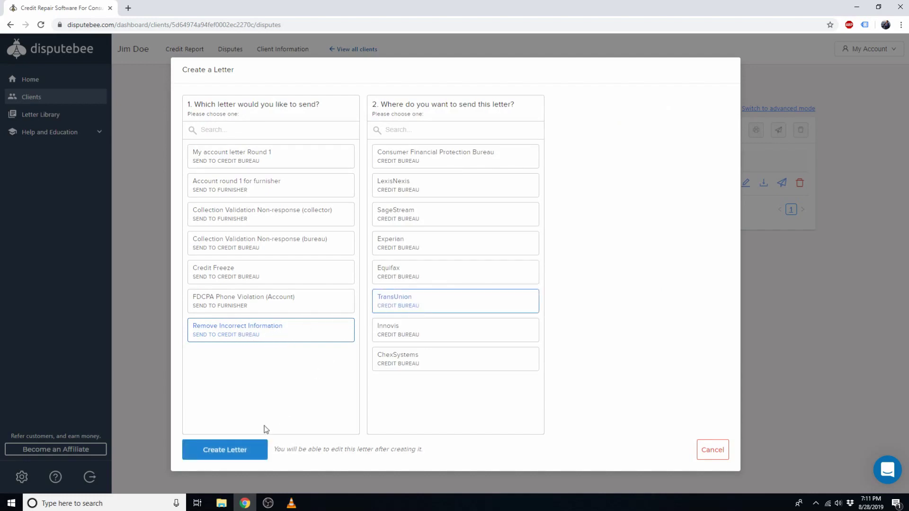
pyautogui.click(215, 451)
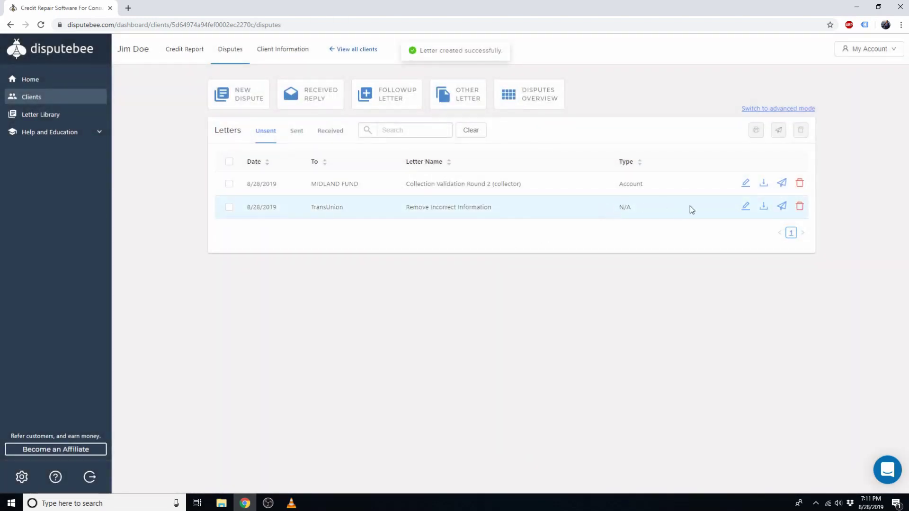
# Step: Review the TransUnion Remove Incorrect Information letter, including its placeholders for incorrect addresses and spellings, and close it without saving
pyautogui.click(746, 208)
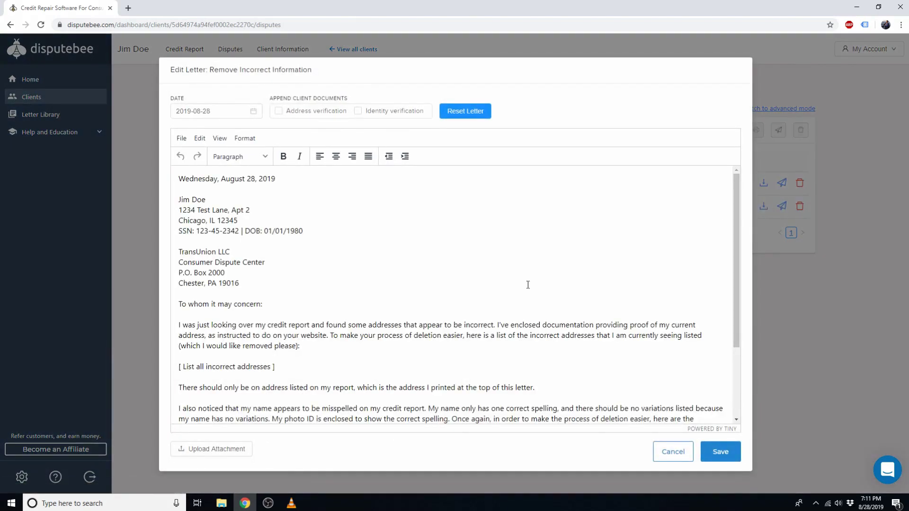
pyautogui.moveTo(737, 204); pyautogui.dragTo(743, 283)
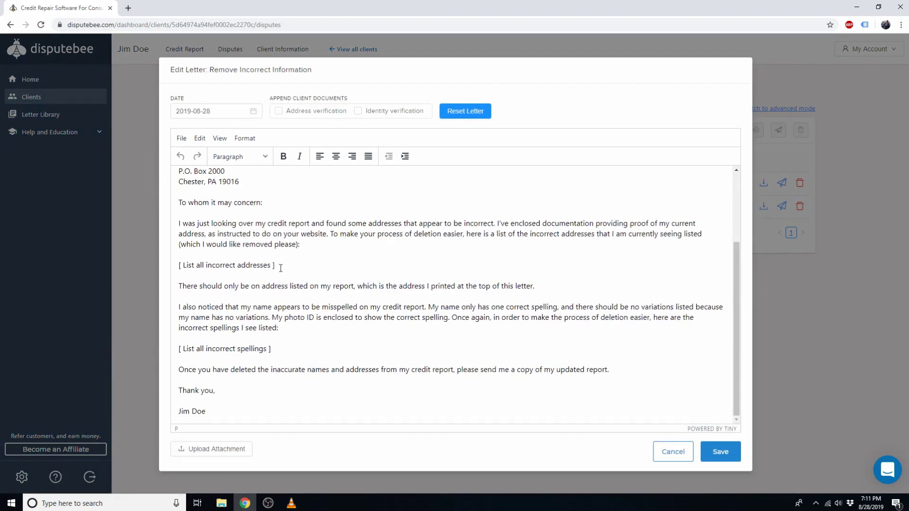
pyautogui.moveTo(279, 266); pyautogui.dragTo(179, 267)
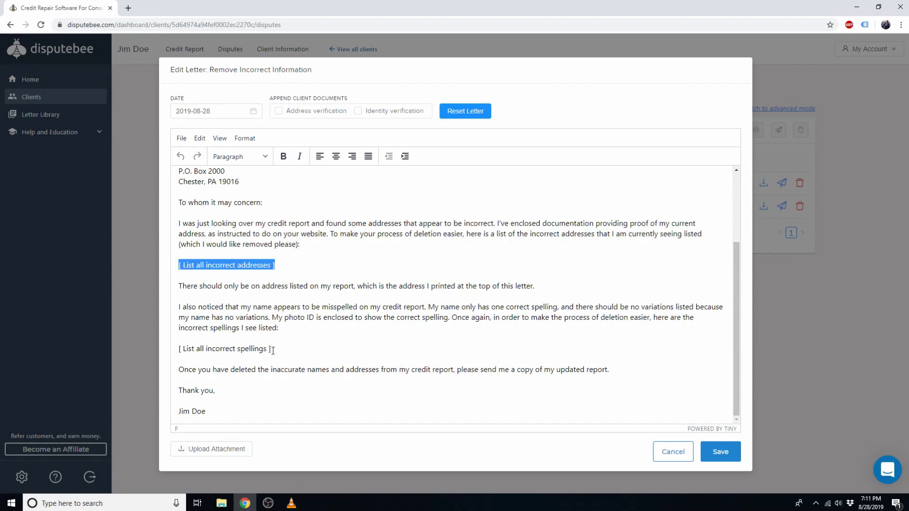
pyautogui.moveTo(273, 350); pyautogui.dragTo(179, 350)
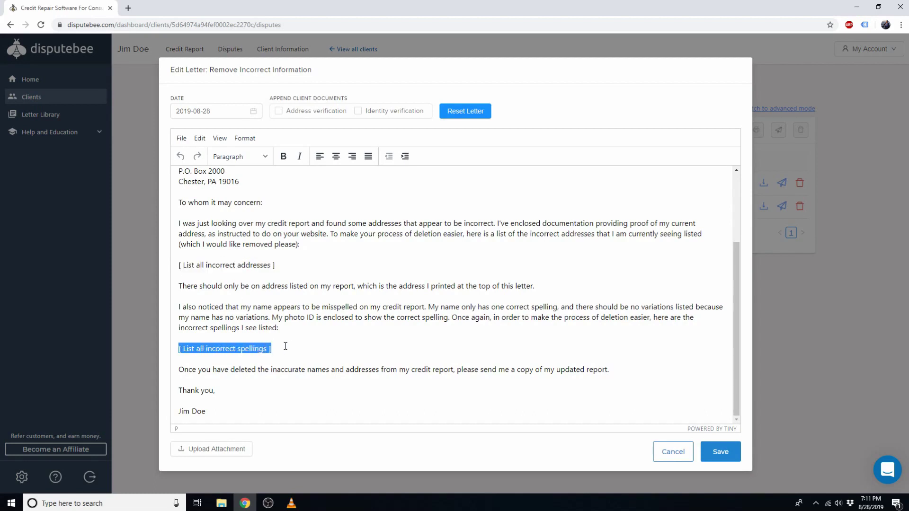
pyautogui.click(294, 327)
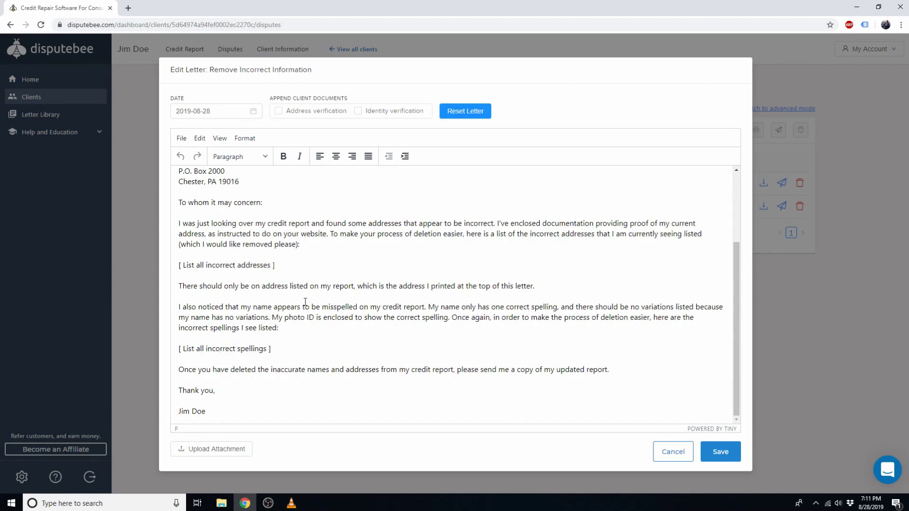
pyautogui.scroll(2, 310, 284)
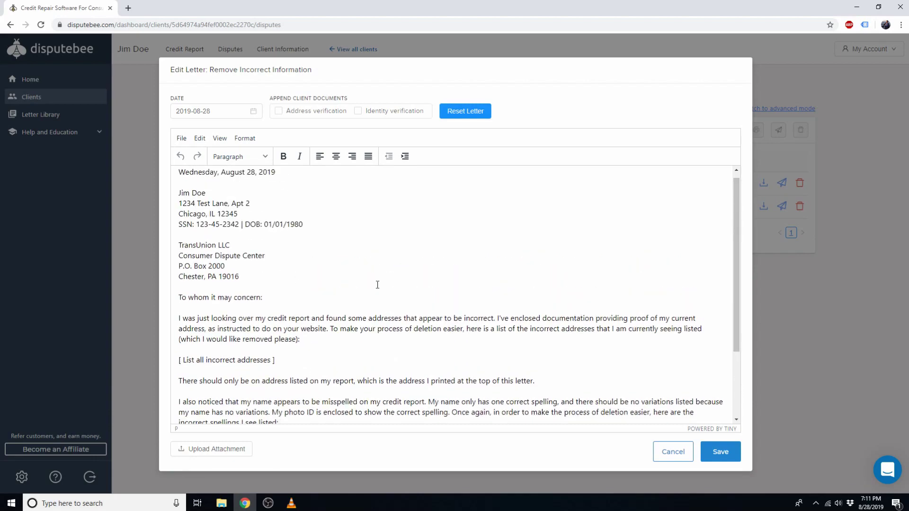
pyautogui.click(673, 452)
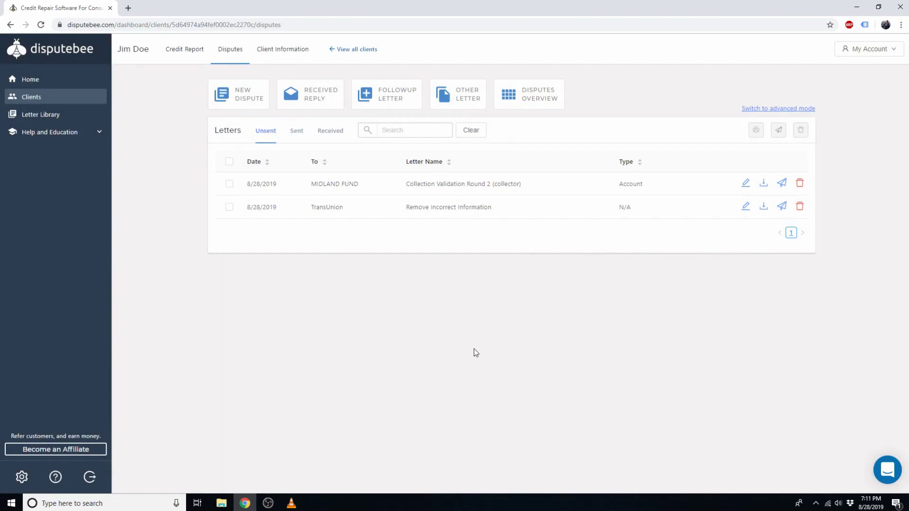